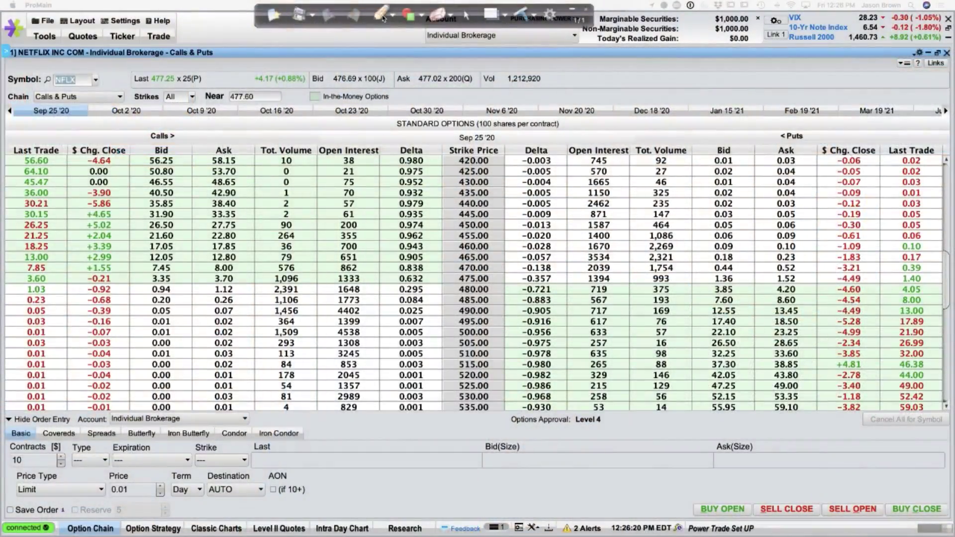
Mark the Option Chain through Intra Day Chart workspace labels with red pen arrows, circle Research, and clear the annotations
{"action": "left_click", "coordinate": [379, 15]}
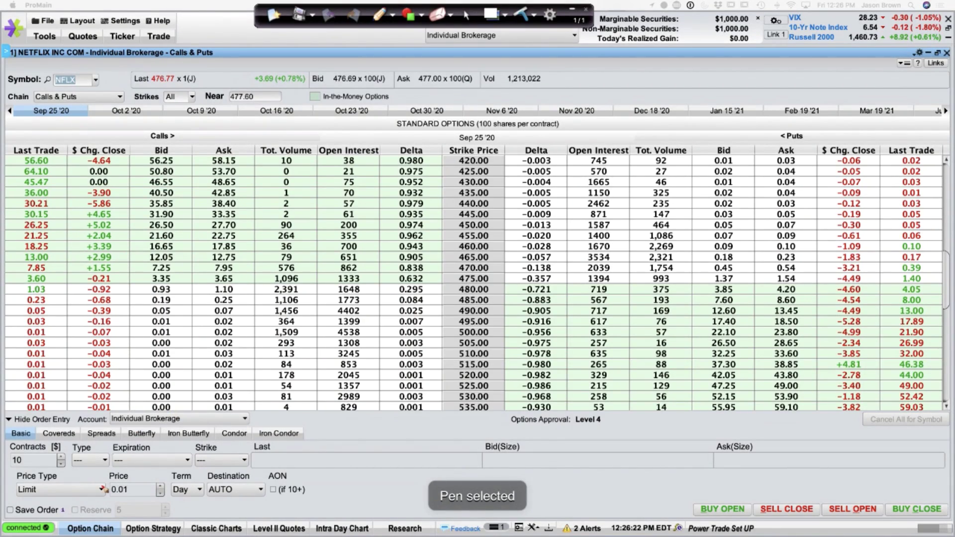
{"action": "mouse_move", "coordinate": [103, 485]}
{"action": "left_mouse_down"}
{"action": "mouse_move", "coordinate": [92, 521]}
{"action": "mouse_move", "coordinate": [116, 512]}
{"action": "left_mouse_up"}
{"action": "mouse_move", "coordinate": [172, 490]}
{"action": "left_mouse_down"}
{"action": "mouse_move", "coordinate": [160, 518]}
{"action": "mouse_move", "coordinate": [181, 508]}
{"action": "left_mouse_up"}
{"action": "mouse_move", "coordinate": [234, 495]}
{"action": "left_mouse_down"}
{"action": "mouse_move", "coordinate": [213, 513]}
{"action": "mouse_move", "coordinate": [242, 518]}
{"action": "left_mouse_up"}
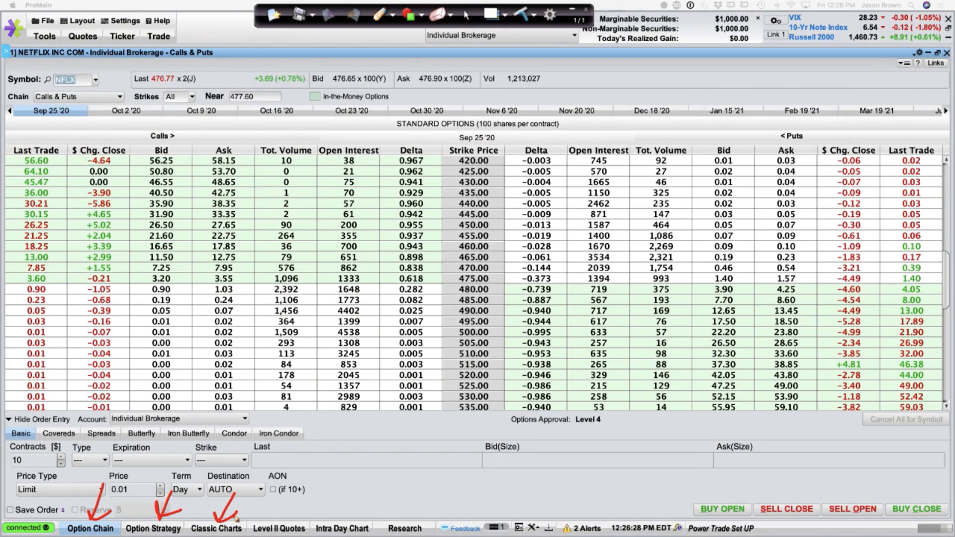
{"action": "mouse_move", "coordinate": [300, 499]}
{"action": "left_mouse_down"}
{"action": "mouse_move", "coordinate": [290, 522]}
{"action": "mouse_move", "coordinate": [303, 506]}
{"action": "left_mouse_up"}
{"action": "left_click_drag", "start_coordinate": [360, 497], "coordinate": [348, 520]}
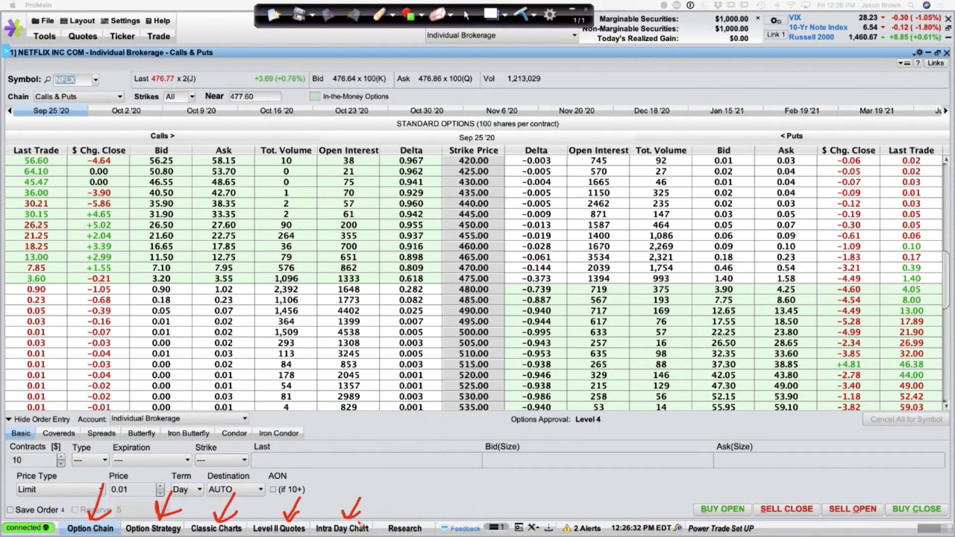
{"action": "mouse_move", "coordinate": [417, 511]}
{"action": "left_mouse_down"}
{"action": "mouse_move", "coordinate": [445, 528]}
{"action": "mouse_move", "coordinate": [444, 519]}
{"action": "left_mouse_up"}
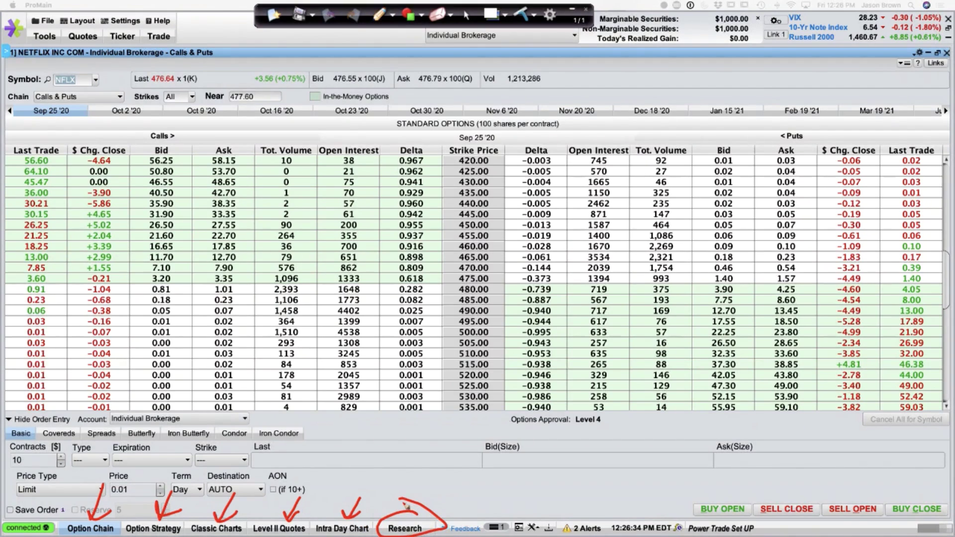
{"action": "left_click", "coordinate": [466, 18]}
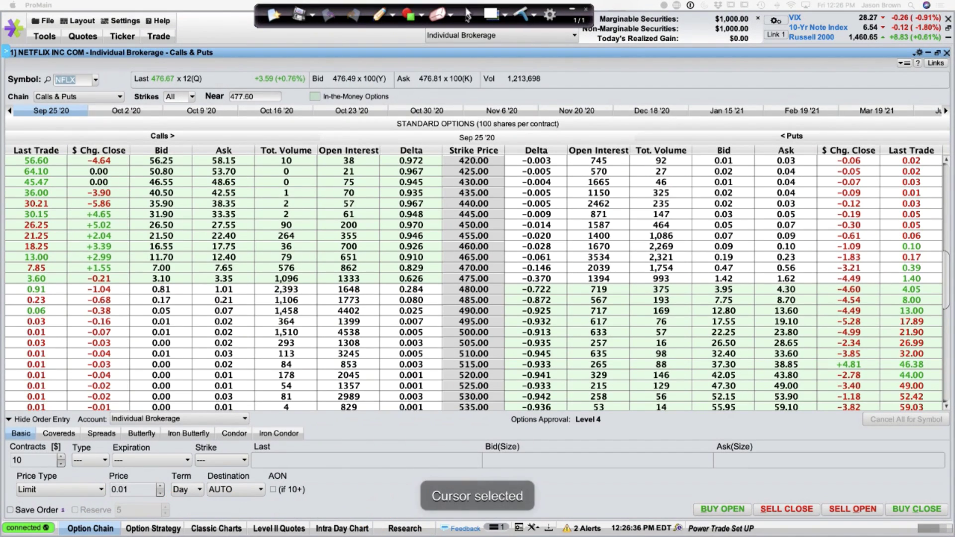
Open the Level II Quotes workspace and annotate a bid price, its size and the top ask sizes with a blue pen, then erase the marks
{"action": "mouse_move", "coordinate": [143, 535]}
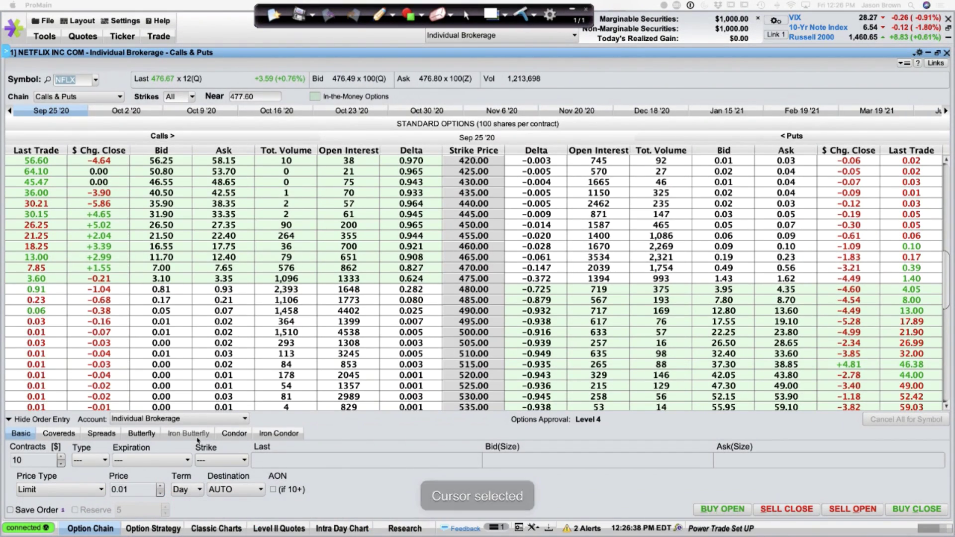
{"action": "left_click", "coordinate": [279, 530]}
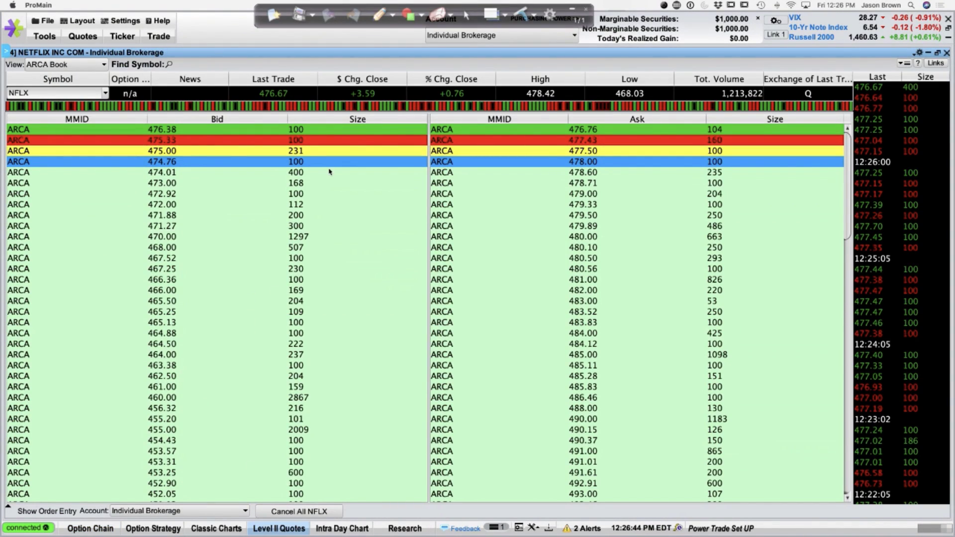
{"action": "left_click", "coordinate": [394, 18]}
{"action": "left_click", "coordinate": [400, 89]}
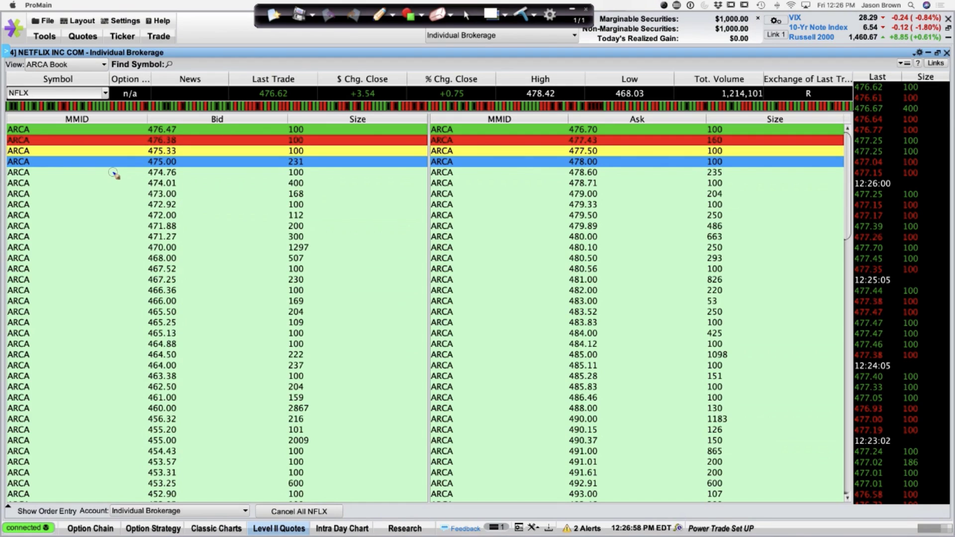
{"action": "left_click_drag", "start_coordinate": [114, 174], "coordinate": [144, 172]}
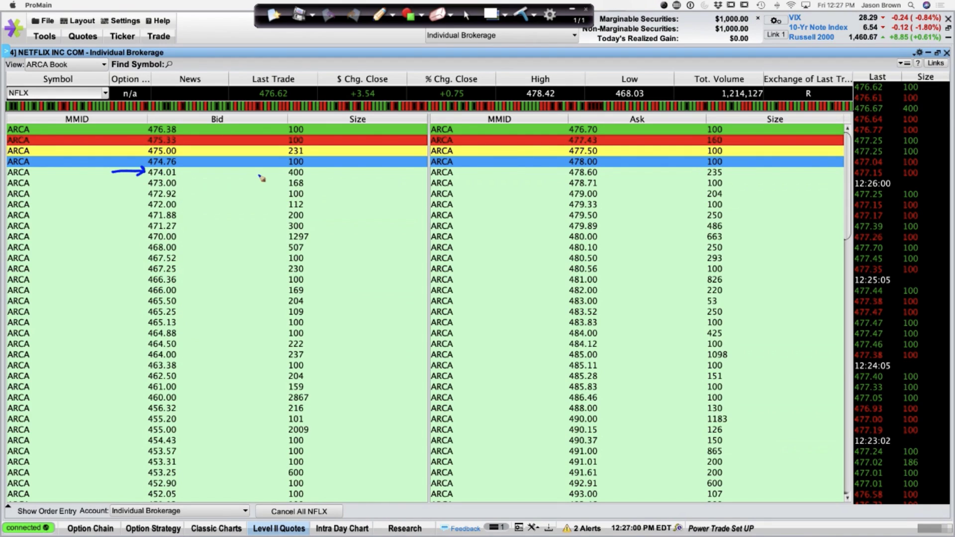
{"action": "left_click_drag", "start_coordinate": [260, 176], "coordinate": [282, 177]}
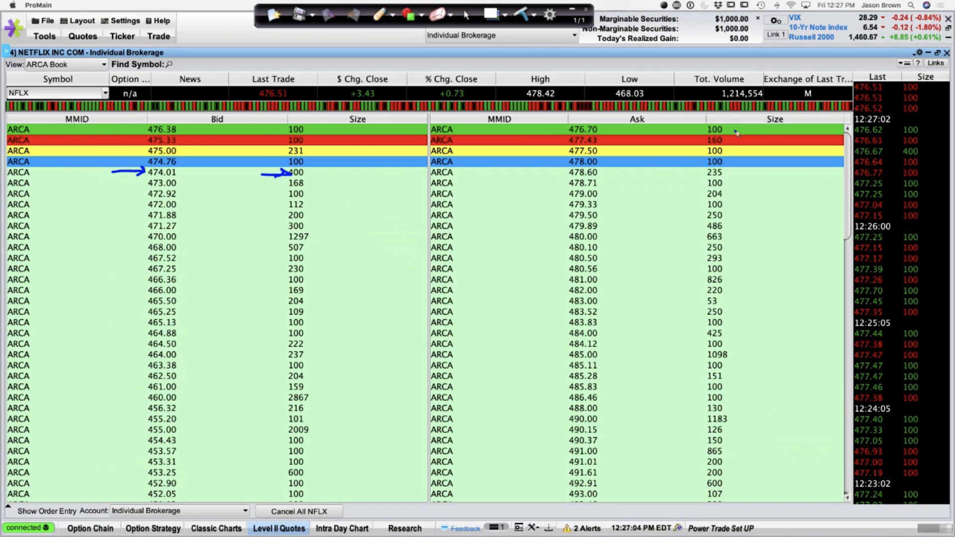
{"action": "mouse_move", "coordinate": [724, 124]}
{"action": "left_mouse_down"}
{"action": "mouse_move", "coordinate": [740, 125]}
{"action": "mouse_move", "coordinate": [735, 114]}
{"action": "mouse_move", "coordinate": [690, 141]}
{"action": "mouse_move", "coordinate": [727, 138]}
{"action": "mouse_move", "coordinate": [689, 148]}
{"action": "mouse_move", "coordinate": [737, 146]}
{"action": "left_mouse_up"}
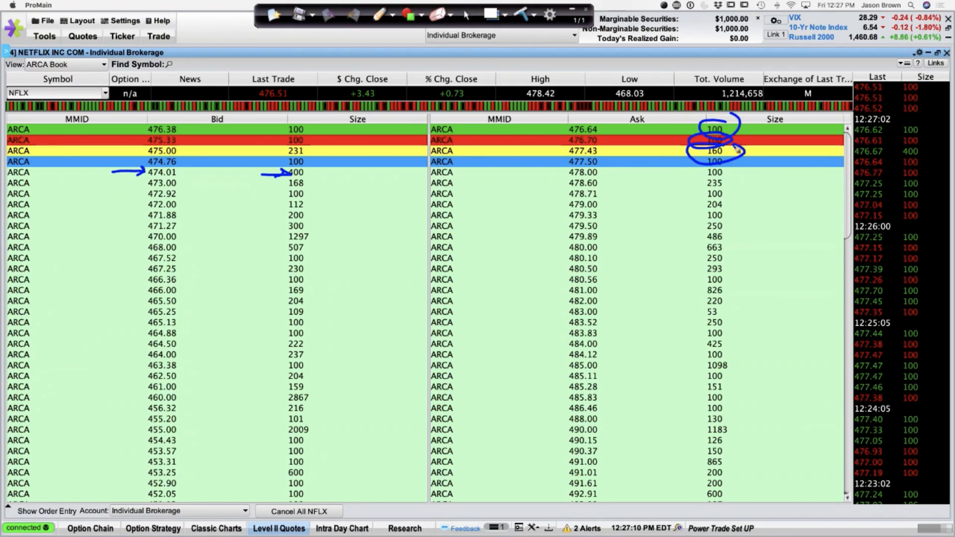
{"action": "left_click", "coordinate": [522, 15]}
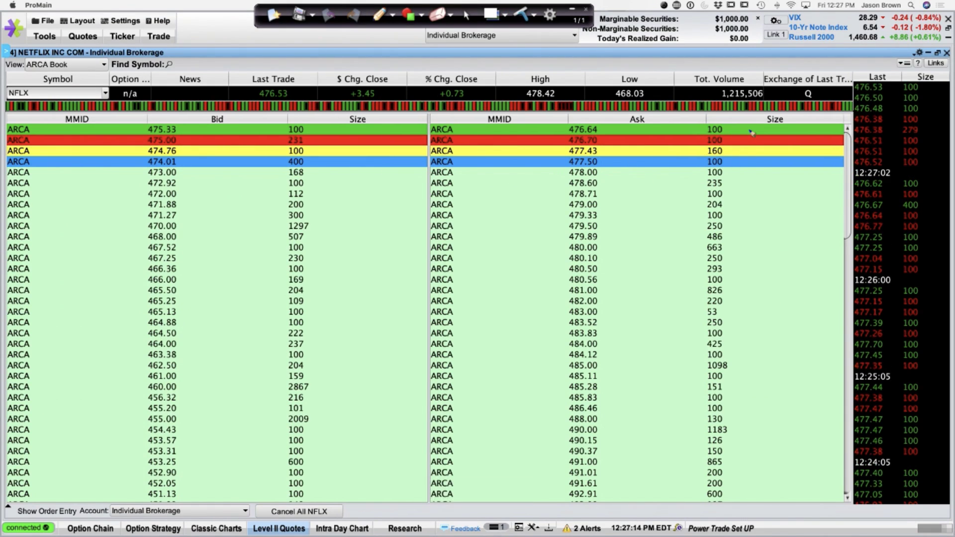
Mark the top ask sizes with small strokes, circle the ask sizes and ask prices in blue, and clear the annotations
{"action": "mouse_move", "coordinate": [752, 131]}
{"action": "left_mouse_down"}
{"action": "mouse_move", "coordinate": [729, 130]}
{"action": "mouse_move", "coordinate": [741, 140]}
{"action": "mouse_move", "coordinate": [727, 148]}
{"action": "mouse_move", "coordinate": [734, 157]}
{"action": "left_mouse_up"}
{"action": "left_click_drag", "start_coordinate": [724, 174], "coordinate": [732, 170]}
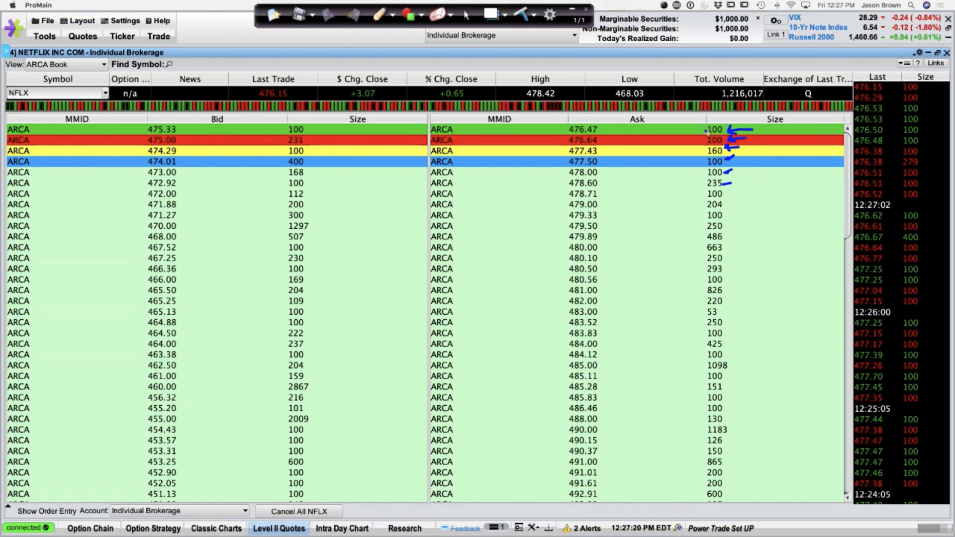
{"action": "mouse_move", "coordinate": [705, 119]}
{"action": "left_mouse_down"}
{"action": "mouse_move", "coordinate": [701, 204]}
{"action": "mouse_move", "coordinate": [719, 216]}
{"action": "mouse_move", "coordinate": [743, 164]}
{"action": "mouse_move", "coordinate": [741, 120]}
{"action": "mouse_move", "coordinate": [697, 121]}
{"action": "left_mouse_up"}
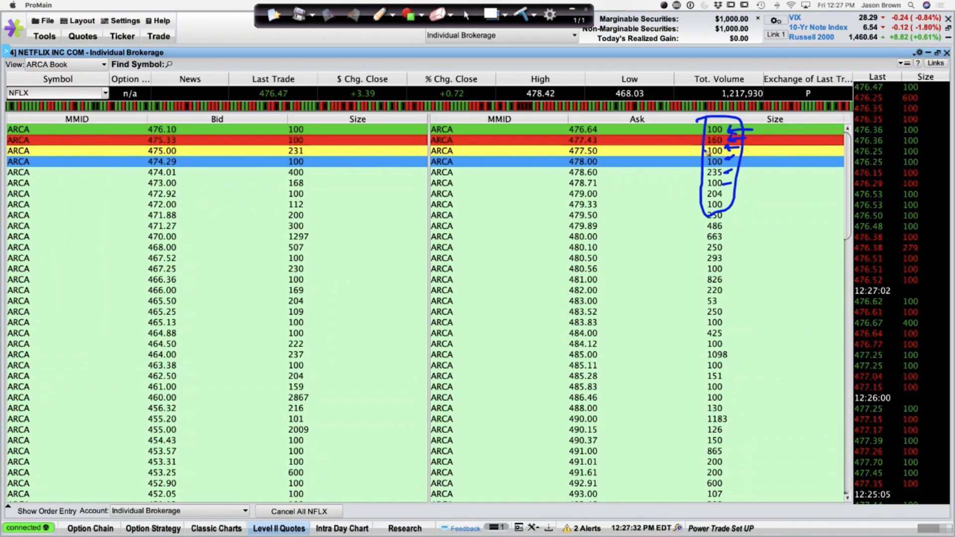
{"action": "mouse_move", "coordinate": [606, 124]}
{"action": "left_mouse_down"}
{"action": "mouse_move", "coordinate": [561, 128]}
{"action": "mouse_move", "coordinate": [547, 176]}
{"action": "mouse_move", "coordinate": [560, 212]}
{"action": "mouse_move", "coordinate": [600, 217]}
{"action": "mouse_move", "coordinate": [622, 193]}
{"action": "mouse_move", "coordinate": [620, 149]}
{"action": "mouse_move", "coordinate": [600, 126]}
{"action": "left_mouse_up"}
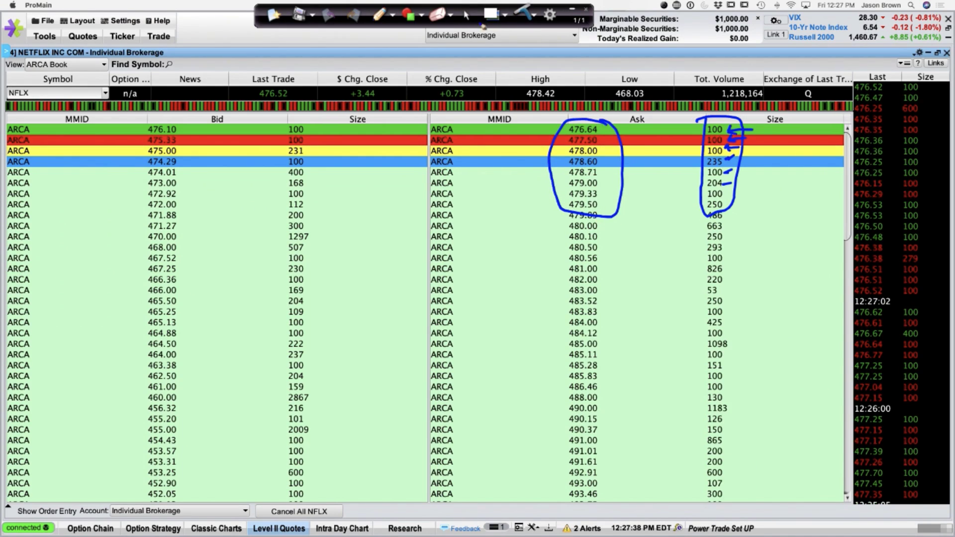
{"action": "key", "text": "Escape"}
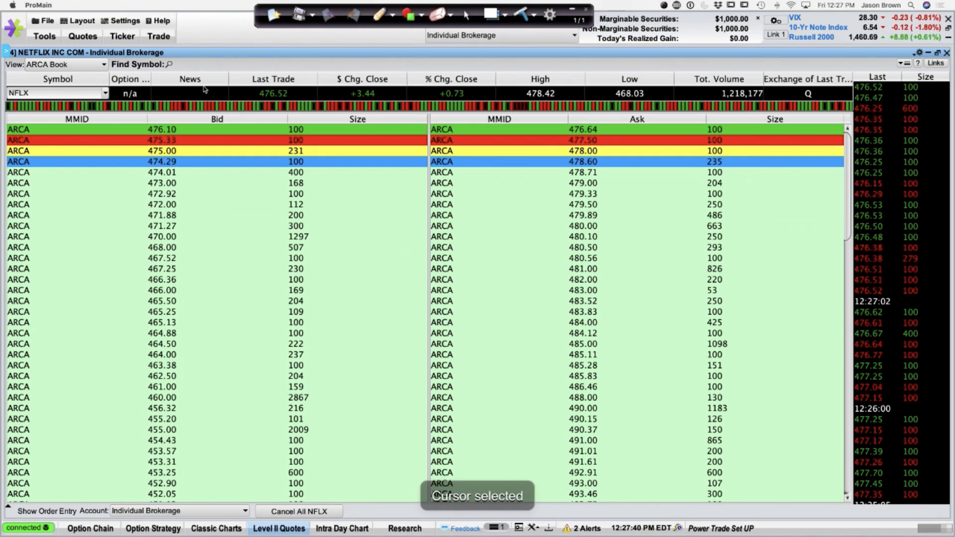
Close the NFLX Level II window and open a new Market Depth window maximized in its place
{"action": "left_click", "coordinate": [946, 52]}
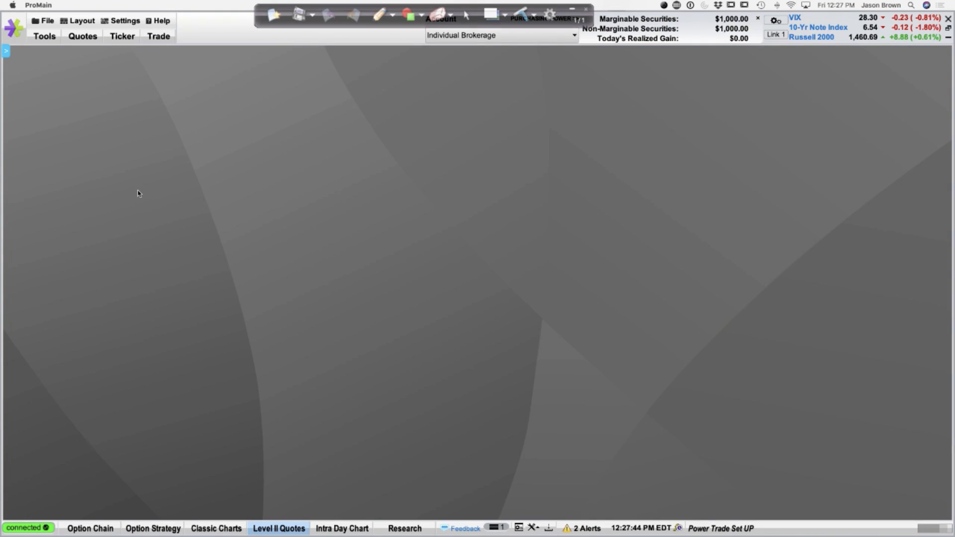
{"action": "left_click", "coordinate": [43, 37]}
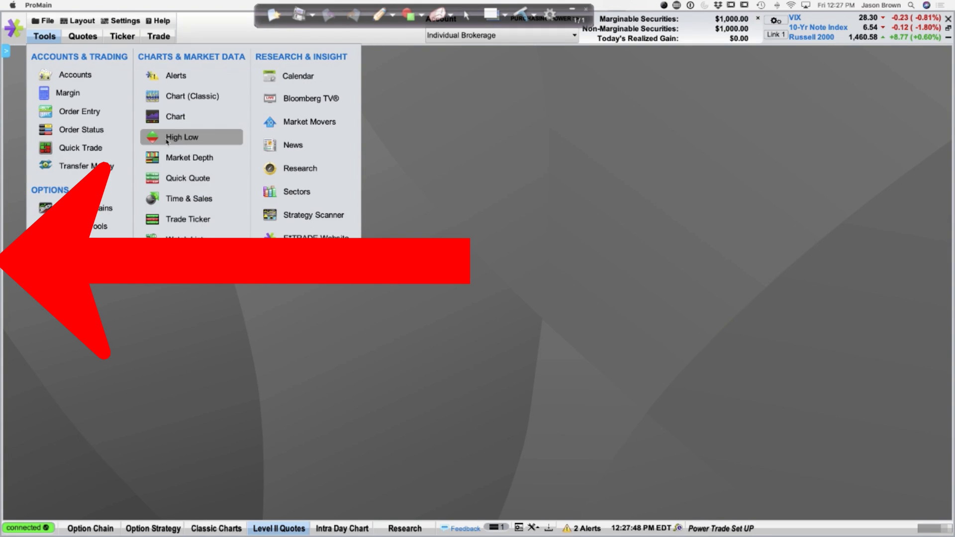
{"action": "left_click", "coordinate": [194, 158]}
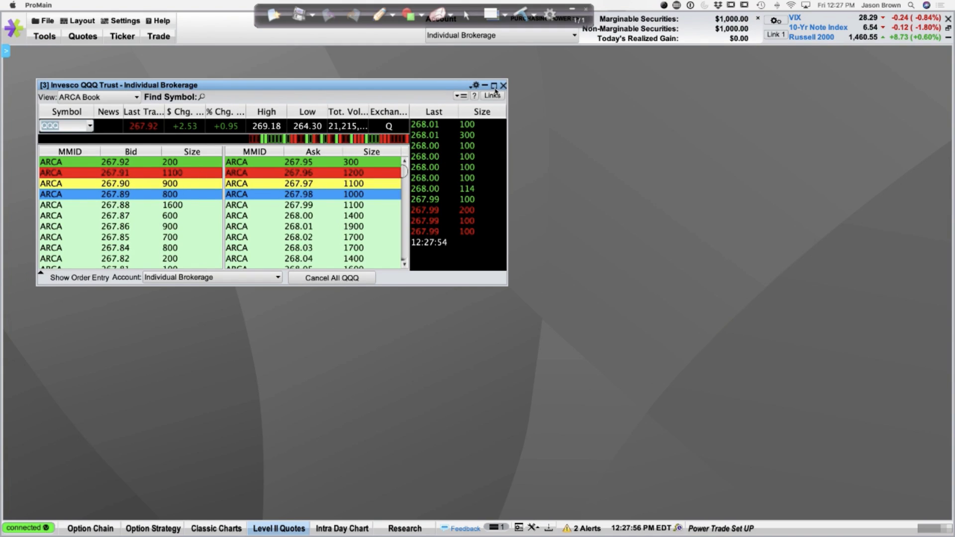
{"action": "left_click", "coordinate": [494, 87]}
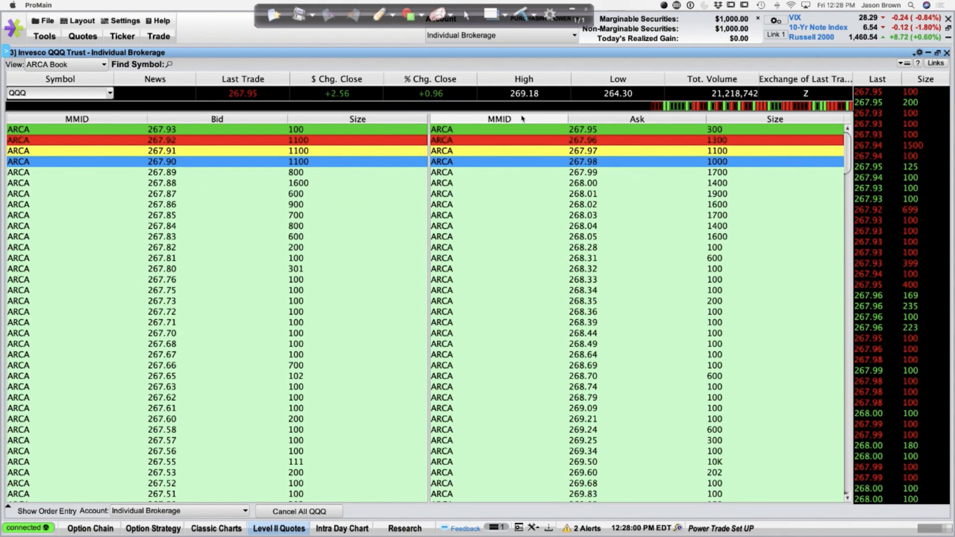
Load the symbol NFLX in the Market Depth window
{"action": "left_click", "coordinate": [45, 93]}
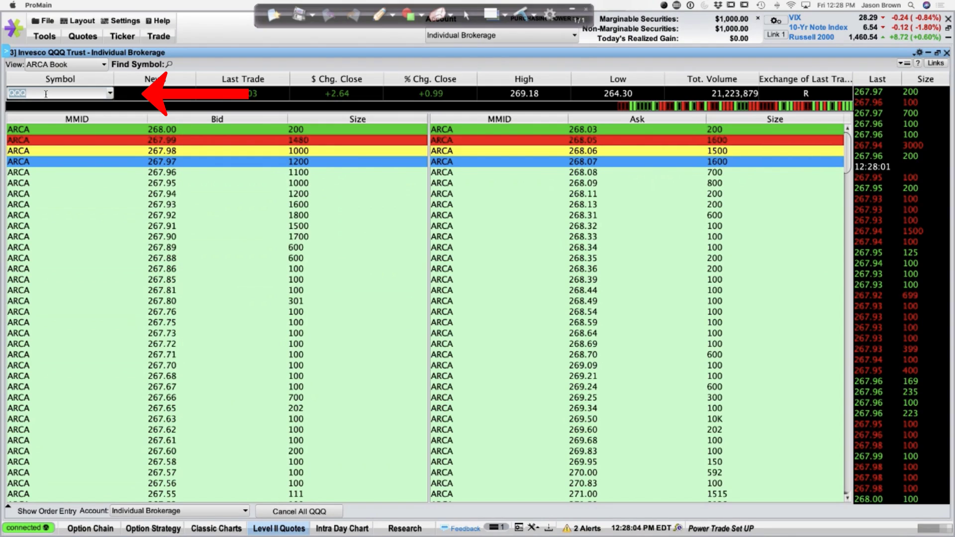
{"action": "type", "text": "NFLX"}
{"action": "key", "text": "Return"}
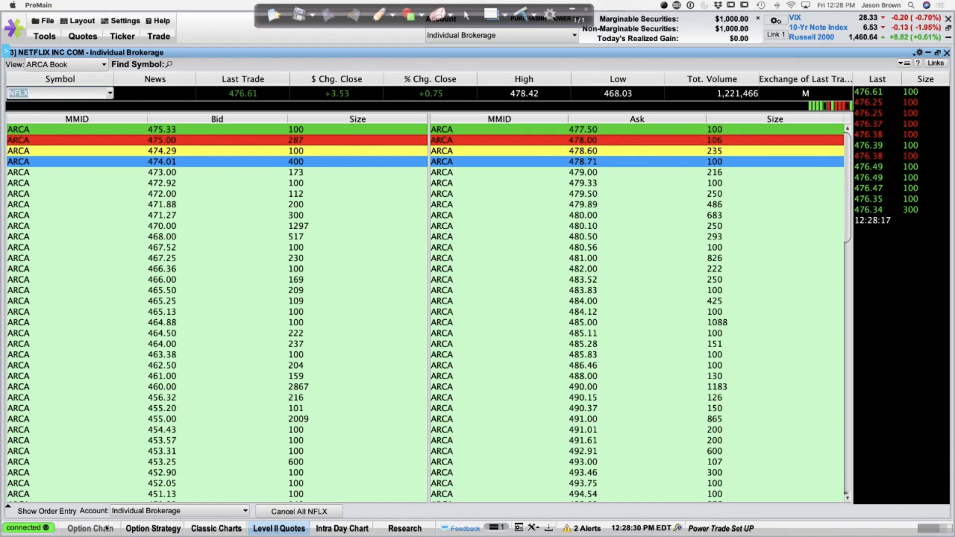
Show the Option Chain workspace, point out its Links control with a blue pen circle and arrow, and clear the annotation
{"action": "left_click", "coordinate": [90, 529]}
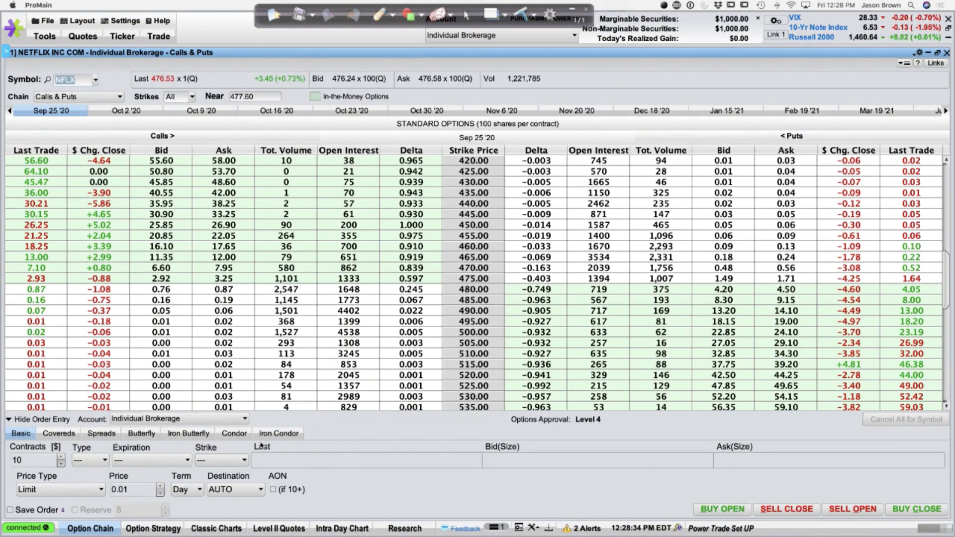
{"action": "left_click", "coordinate": [378, 12]}
{"action": "mouse_move", "coordinate": [931, 46]}
{"action": "left_mouse_down"}
{"action": "mouse_move", "coordinate": [889, 86]}
{"action": "mouse_move", "coordinate": [952, 90]}
{"action": "mouse_move", "coordinate": [935, 43]}
{"action": "left_mouse_up"}
{"action": "mouse_move", "coordinate": [929, 99]}
{"action": "left_mouse_down"}
{"action": "mouse_move", "coordinate": [926, 75]}
{"action": "mouse_move", "coordinate": [940, 77]}
{"action": "left_mouse_up"}
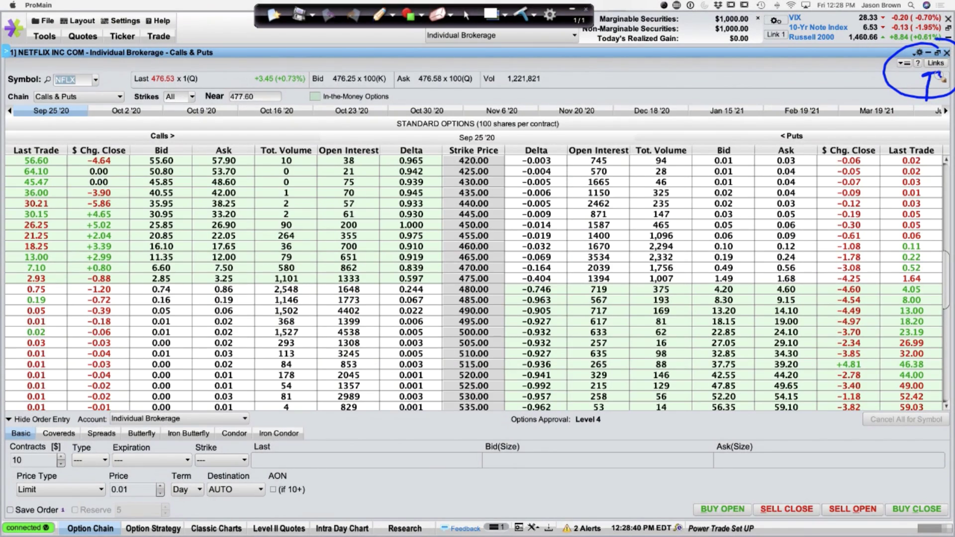
{"action": "left_click", "coordinate": [467, 15]}
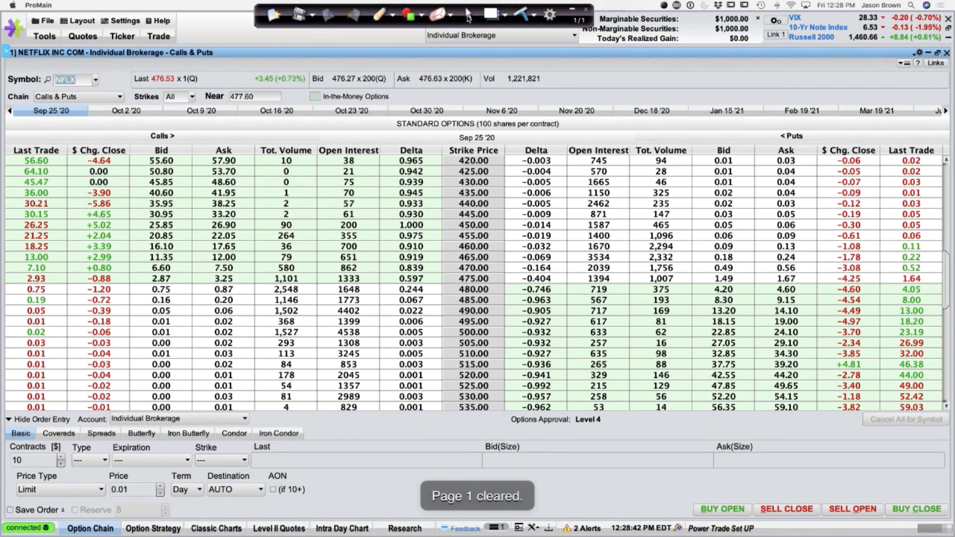
{"action": "left_click", "coordinate": [467, 15]}
Assign both the Option Chain window and the Level II Quotes window to Link 1
{"action": "left_click", "coordinate": [935, 63]}
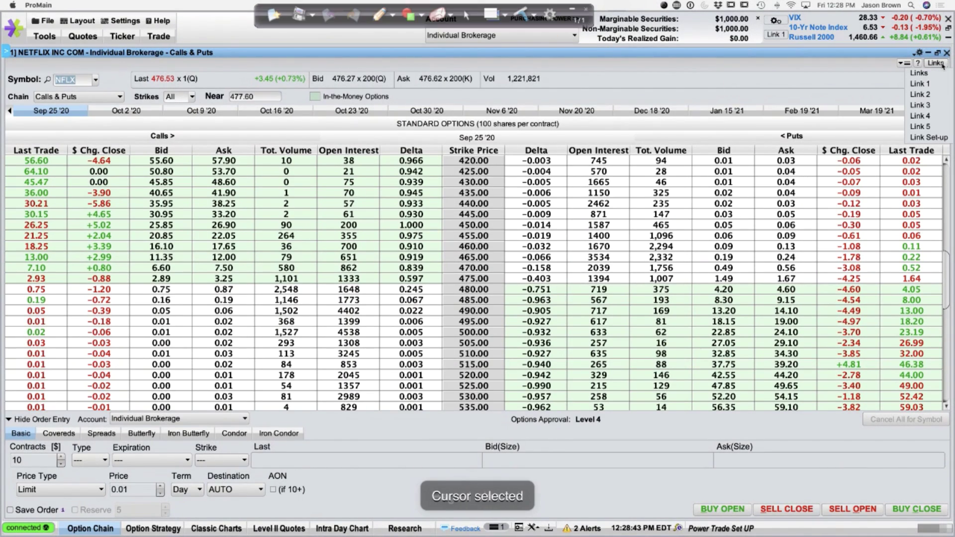
{"action": "left_click", "coordinate": [926, 84]}
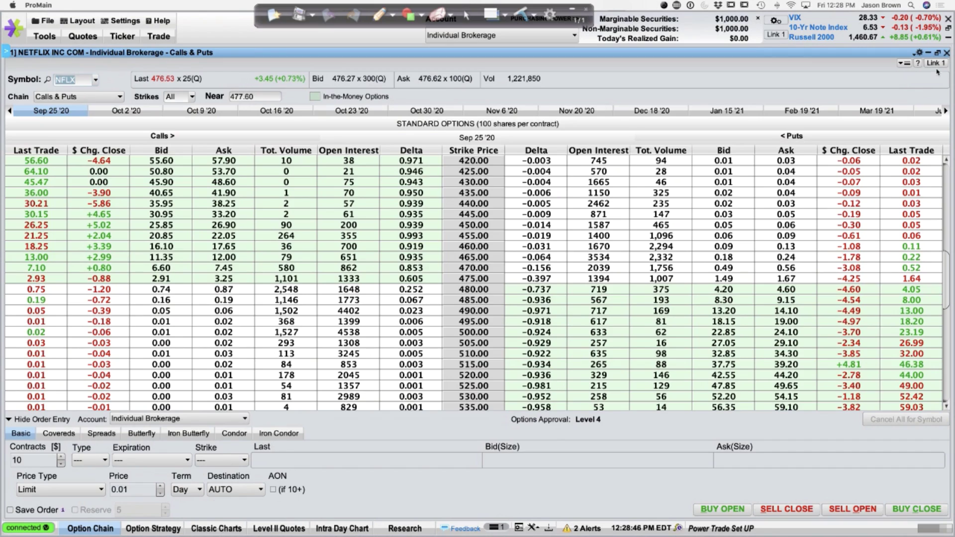
{"action": "left_click", "coordinate": [287, 529]}
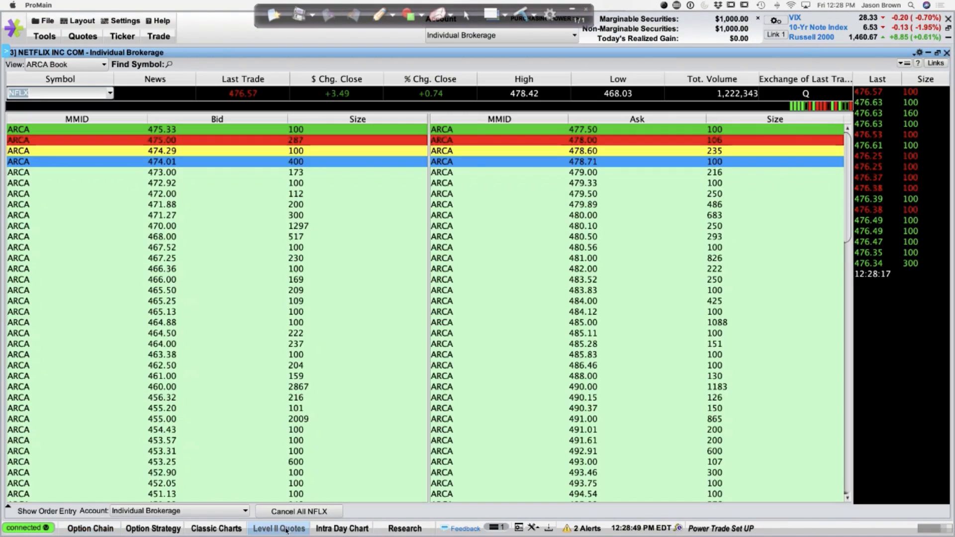
{"action": "left_click", "coordinate": [934, 63]}
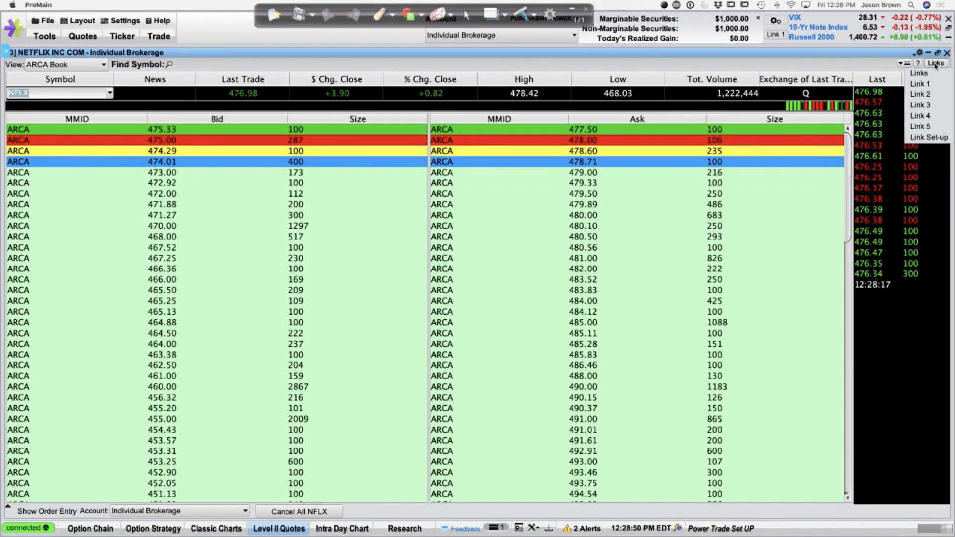
{"action": "left_click", "coordinate": [920, 85]}
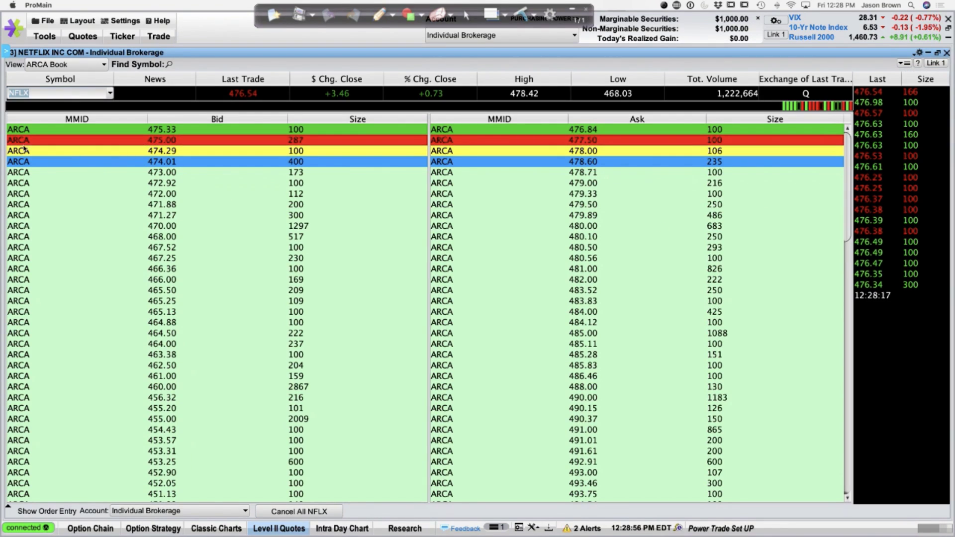
Circle the highest bid prices in the Level II Quotes window in blue and clear the annotation
{"action": "left_click", "coordinate": [379, 15]}
{"action": "mouse_move", "coordinate": [184, 116]}
{"action": "left_mouse_down"}
{"action": "mouse_move", "coordinate": [115, 144]}
{"action": "mouse_move", "coordinate": [213, 169]}
{"action": "mouse_move", "coordinate": [185, 102]}
{"action": "left_mouse_up"}
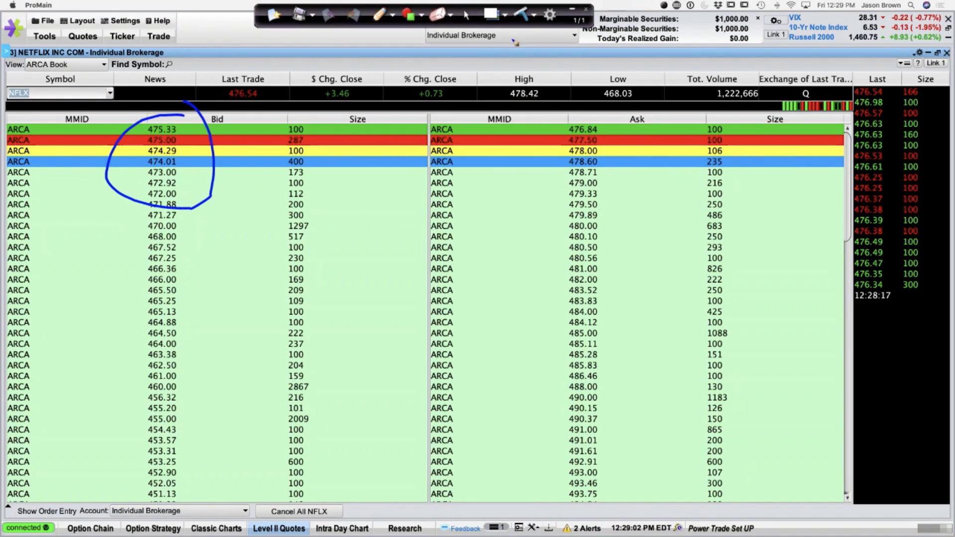
{"action": "left_click", "coordinate": [522, 16]}
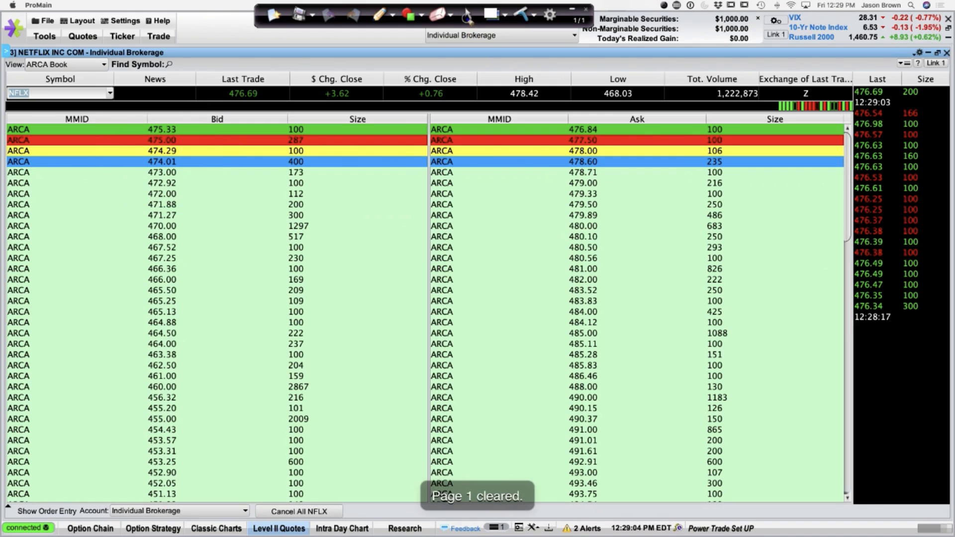
{"action": "left_click", "coordinate": [466, 15]}
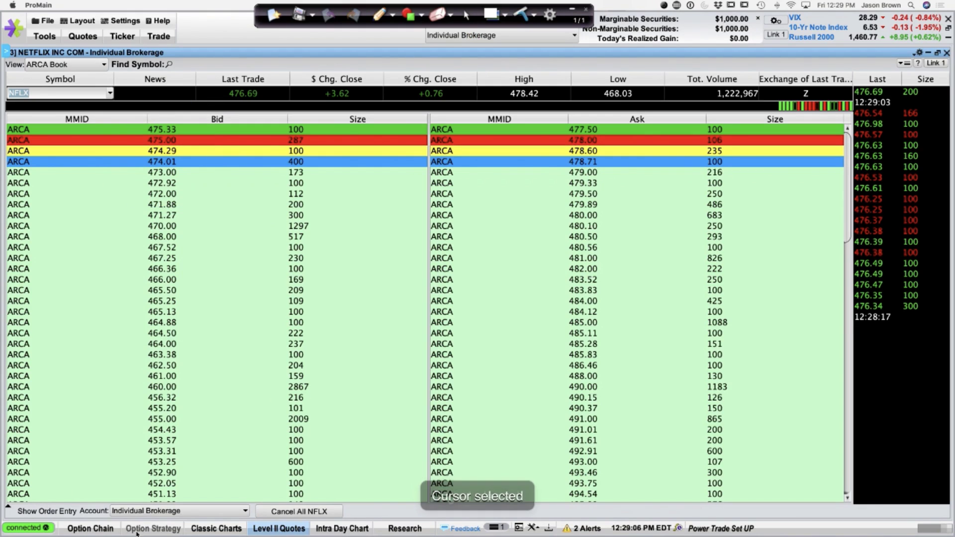
Return to the NFLX Option Chain and display the Oct 16 '20 expiration
{"action": "left_click", "coordinate": [93, 530]}
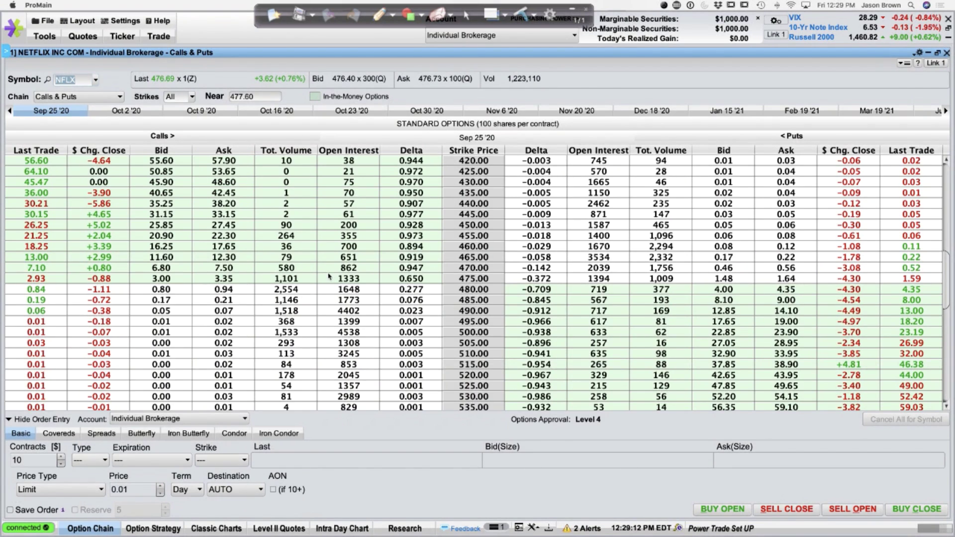
{"action": "left_click", "coordinate": [277, 110]}
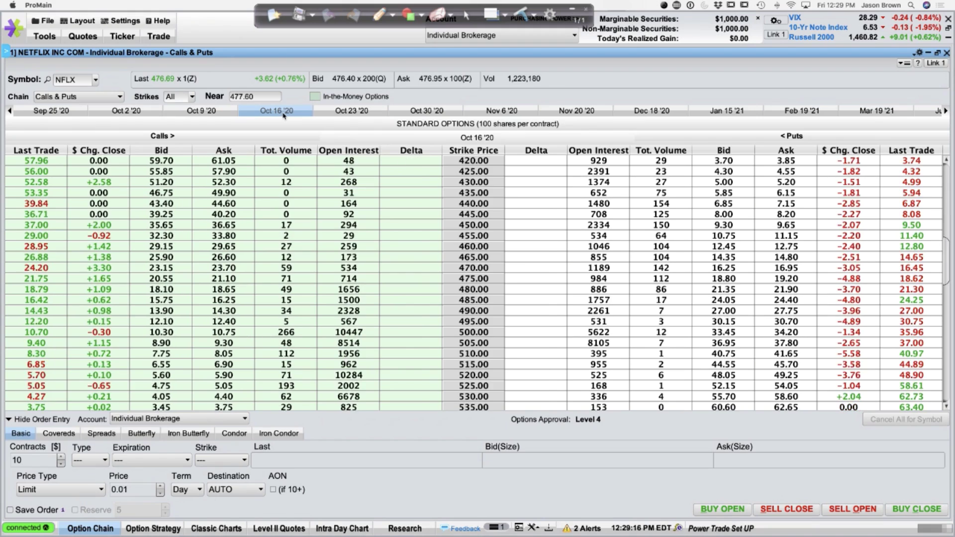
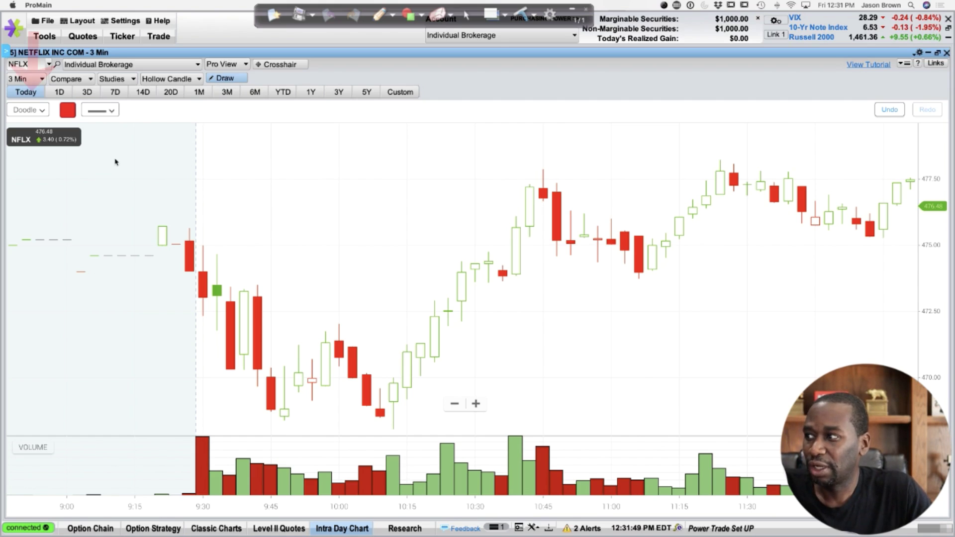
Use the Doodle tool in red to mark the NFLX chart's rise, the falling channel around 10:45–11:10, and the resistance across the latest highs
{"action": "left_click", "coordinate": [40, 111]}
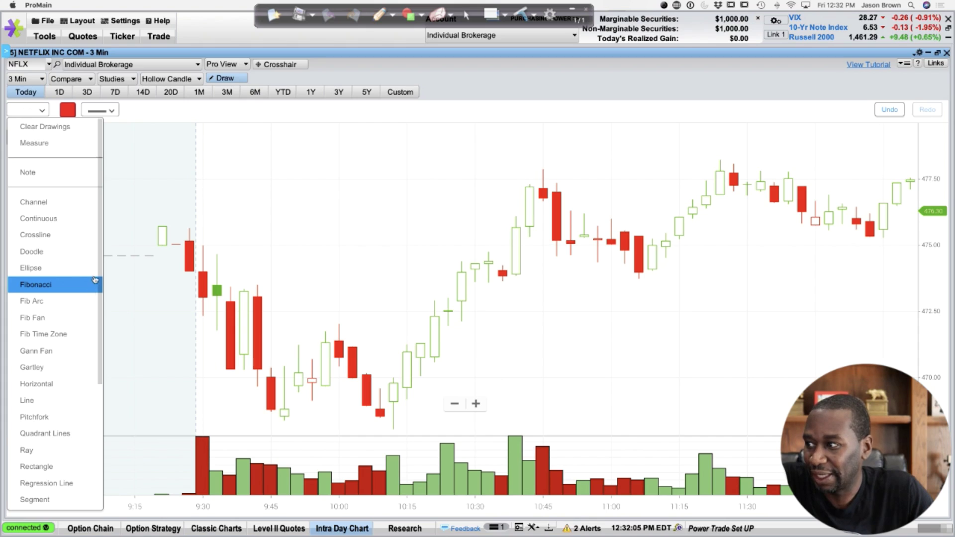
{"action": "left_click_drag", "start_coordinate": [99, 268], "coordinate": [97, 362]}
{"action": "scroll", "coordinate": [95, 358], "scroll_direction": "down", "scroll_amount": 2}
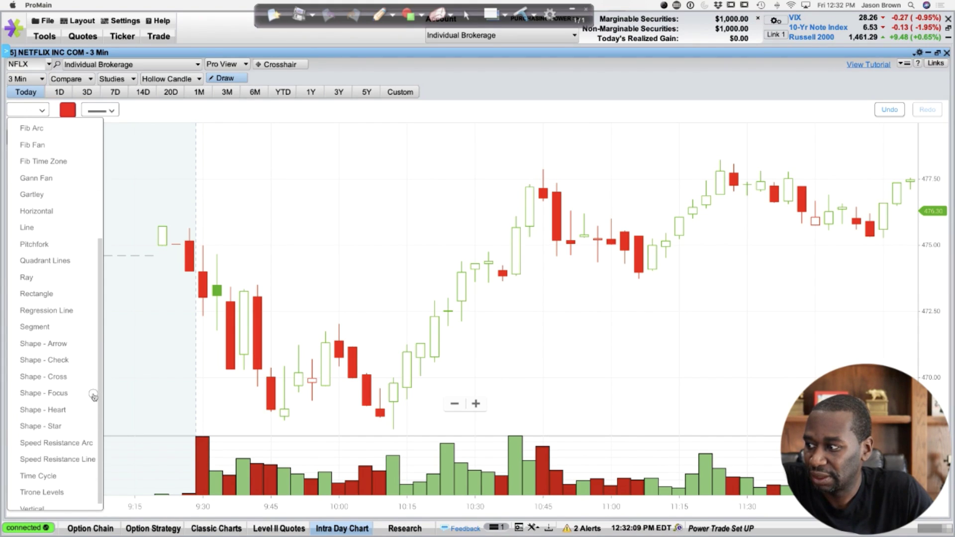
{"action": "scroll", "coordinate": [93, 351], "scroll_direction": "up", "scroll_amount": 1}
{"action": "scroll", "coordinate": [92, 350], "scroll_direction": "up", "scroll_amount": 5}
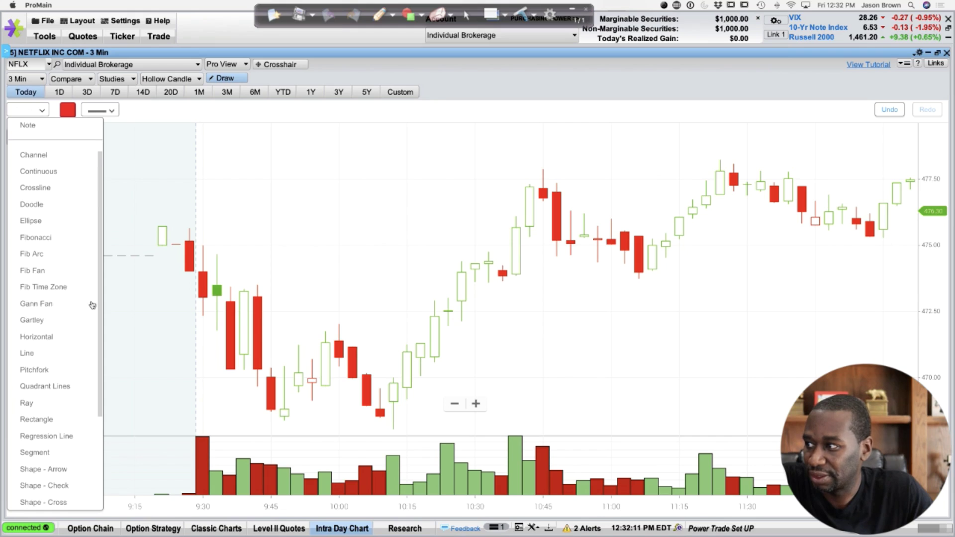
{"action": "left_click", "coordinate": [42, 206]}
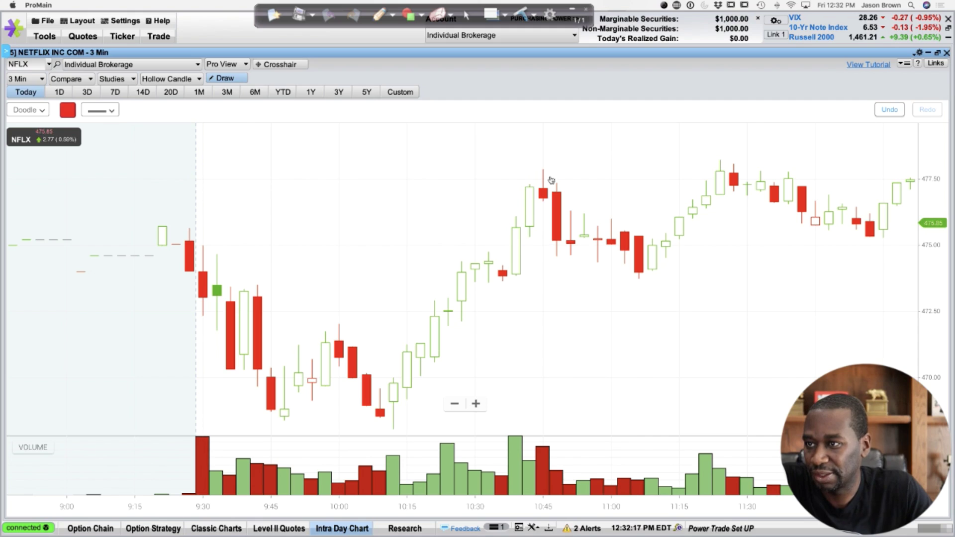
{"action": "mouse_move", "coordinate": [537, 164]}
{"action": "left_mouse_down"}
{"action": "mouse_move", "coordinate": [592, 205]}
{"action": "mouse_move", "coordinate": [659, 234]}
{"action": "left_mouse_up"}
{"action": "left_click_drag", "start_coordinate": [503, 215], "coordinate": [644, 282]}
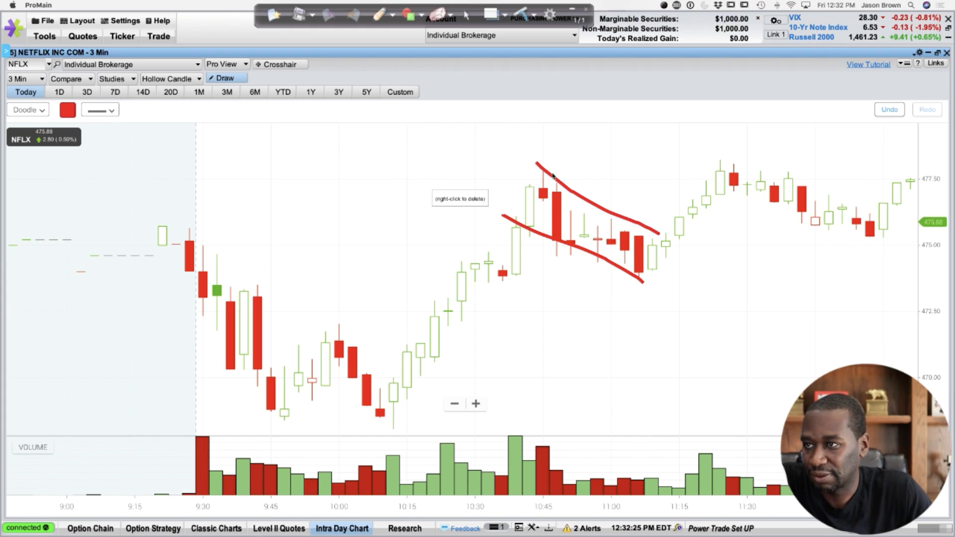
{"action": "left_click_drag", "start_coordinate": [527, 160], "coordinate": [355, 373]}
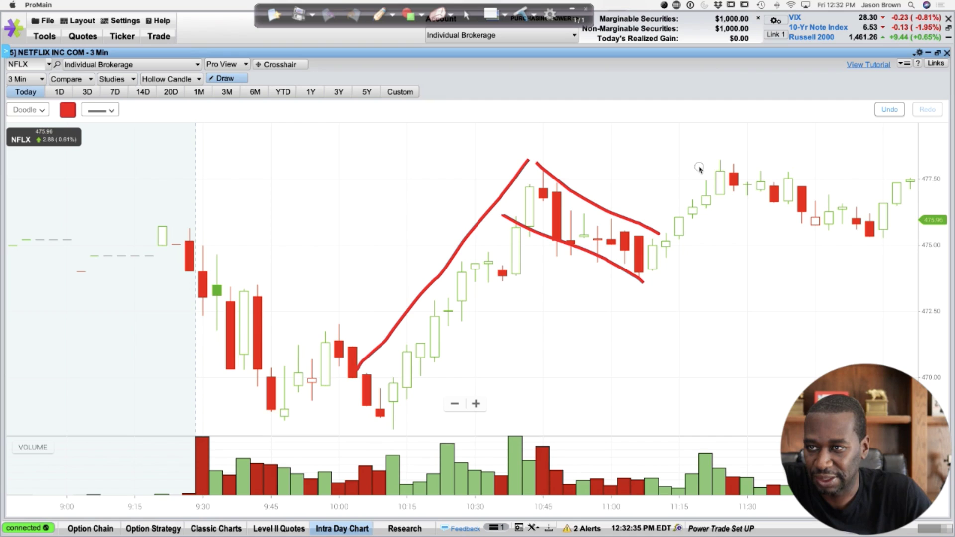
{"action": "left_click_drag", "start_coordinate": [699, 167], "coordinate": [909, 173]}
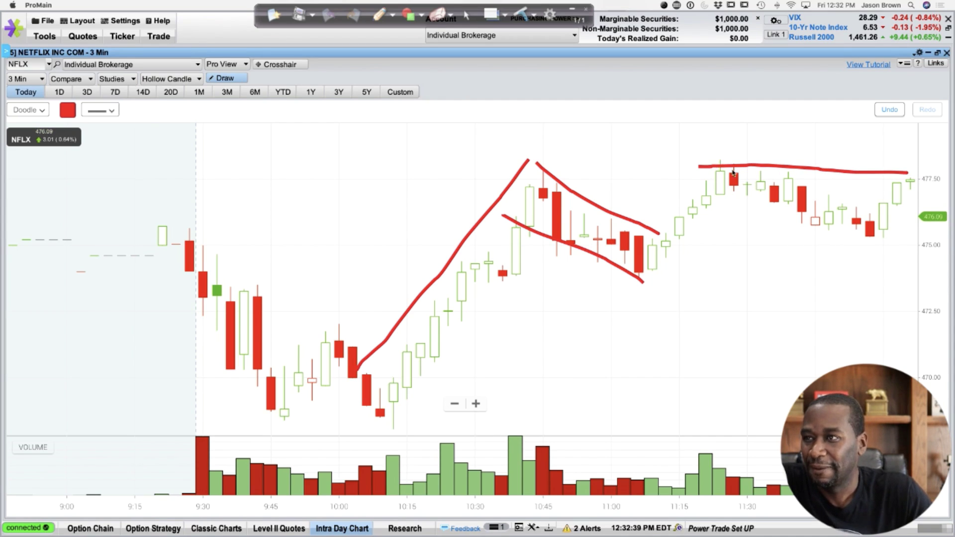
Clear all drawings from the NFLX intraday chart
{"action": "left_click", "coordinate": [42, 111]}
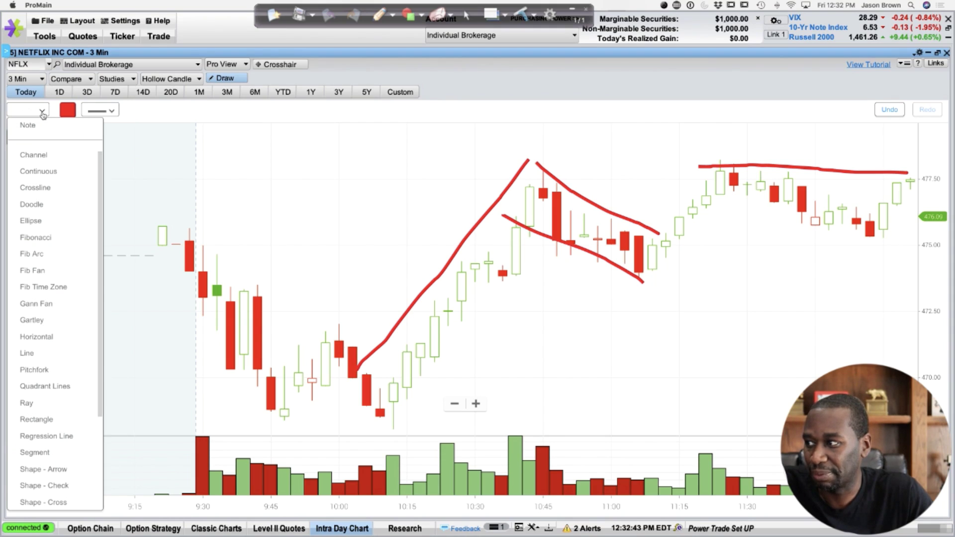
{"action": "scroll", "coordinate": [43, 187], "scroll_direction": "up", "scroll_amount": 2}
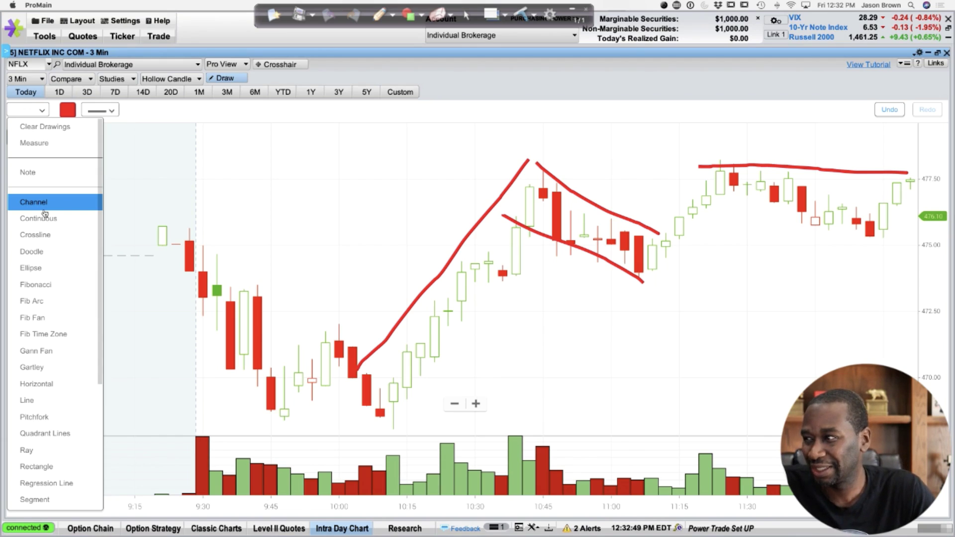
{"action": "left_click", "coordinate": [52, 131]}
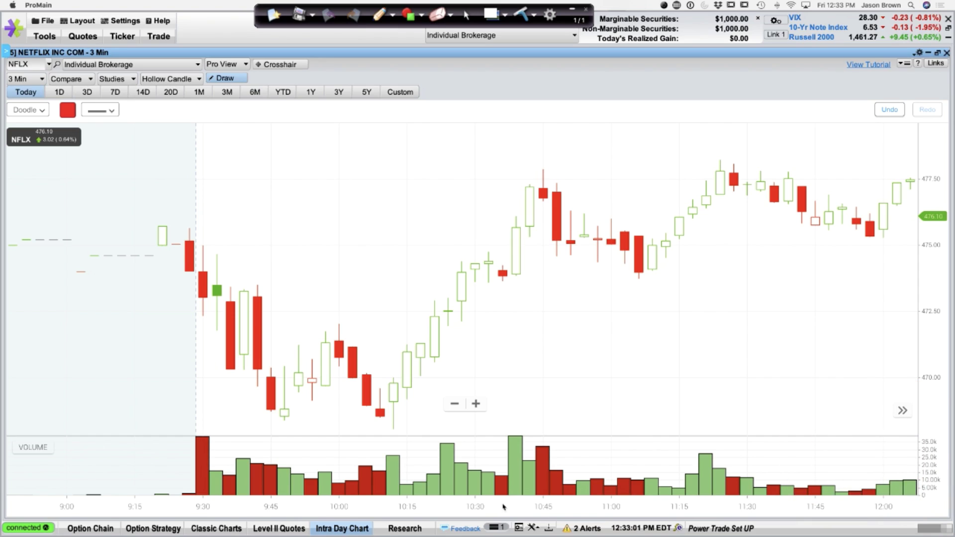
Switch to the Research workspace, add a Watch List window, and place it in the workspace's upper-left corner
{"action": "left_click", "coordinate": [403, 530]}
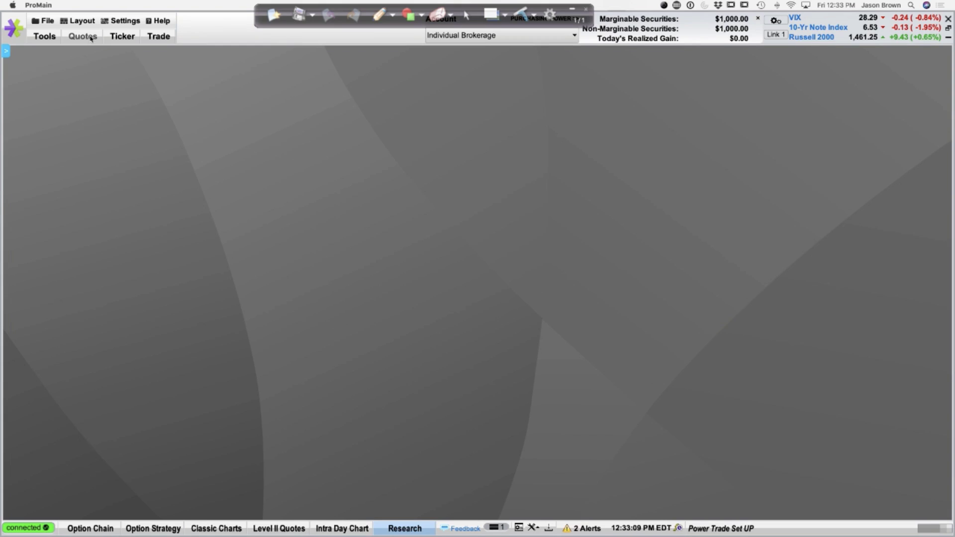
{"action": "left_click", "coordinate": [45, 37]}
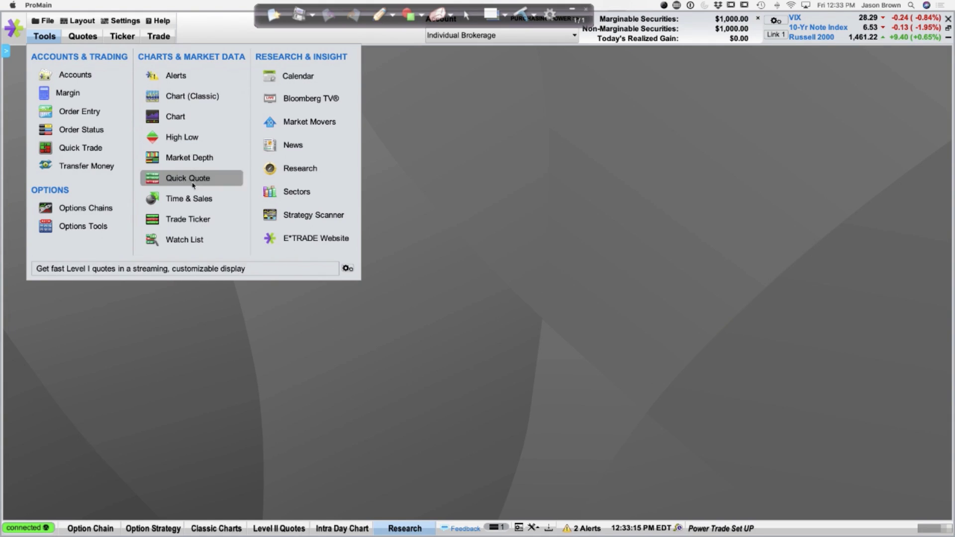
{"action": "left_click", "coordinate": [190, 241]}
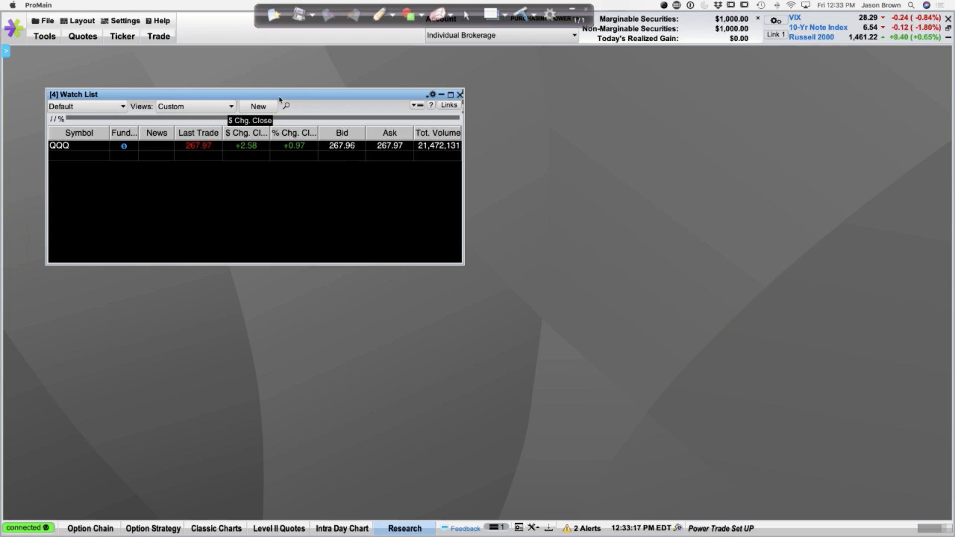
{"action": "left_click_drag", "start_coordinate": [327, 93], "coordinate": [295, 58]}
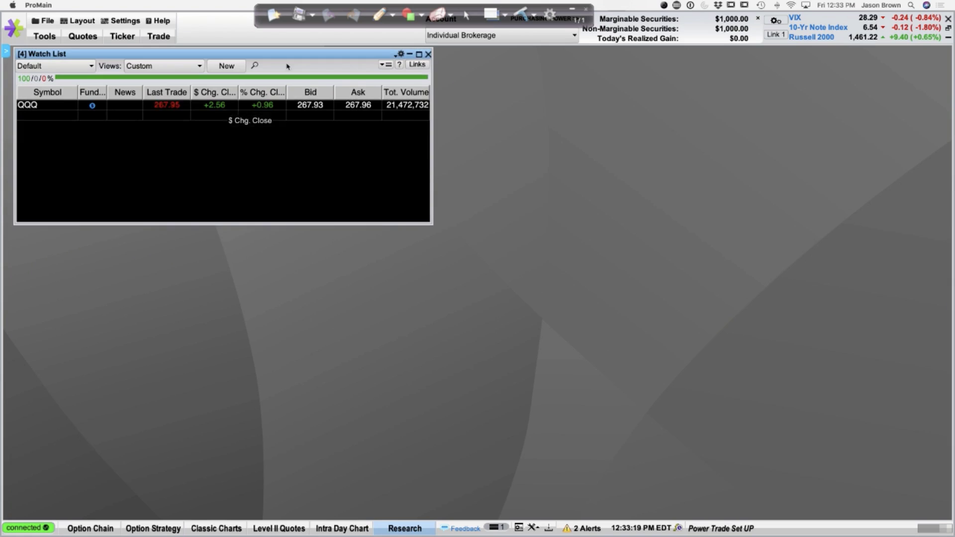
Replace the QQQ symbol in the Watch List's first row with NFLX
{"action": "left_click", "coordinate": [53, 111]}
{"action": "type", "text": "NFLX"}
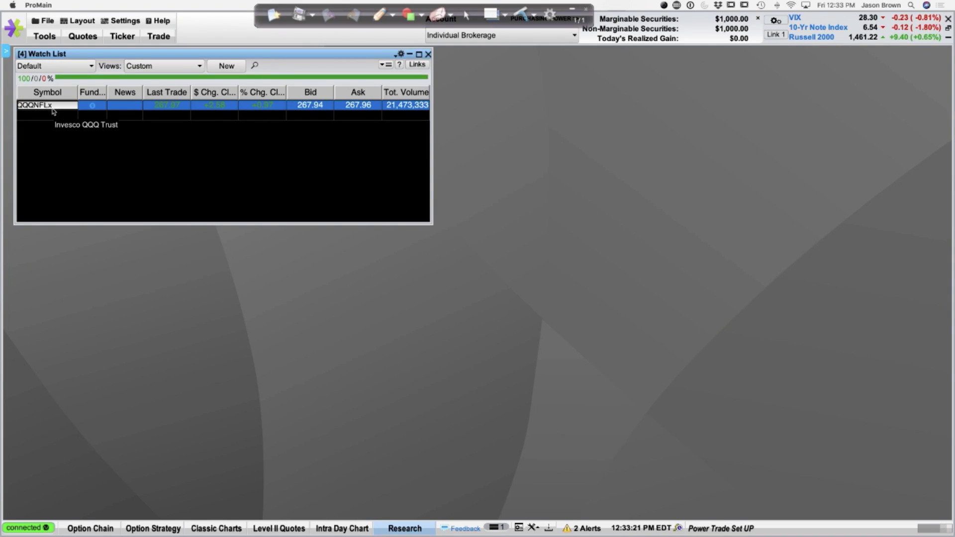
{"action": "key", "text": "Return"}
{"action": "left_click", "coordinate": [54, 110]}
{"action": "left_click", "coordinate": [54, 109]}
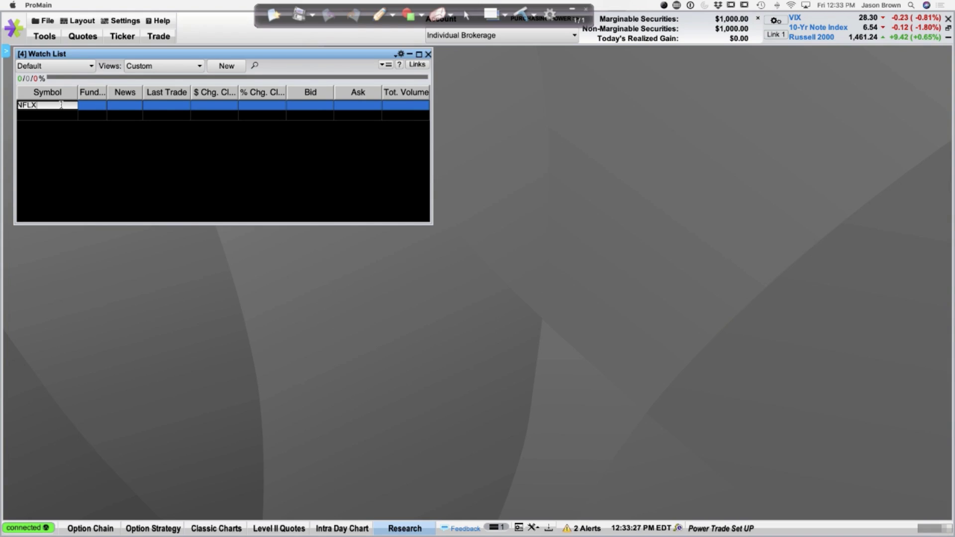
{"action": "key", "text": "Return"}
Add AAPL, AMZN and TSLA to the Watch List in the rows below NFLX
{"action": "left_click", "coordinate": [52, 117]}
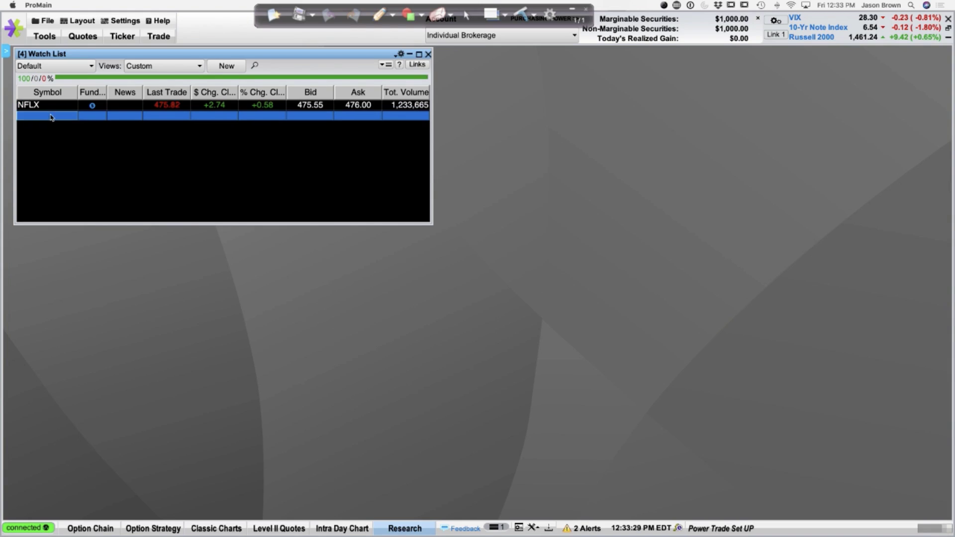
{"action": "left_click", "coordinate": [51, 117]}
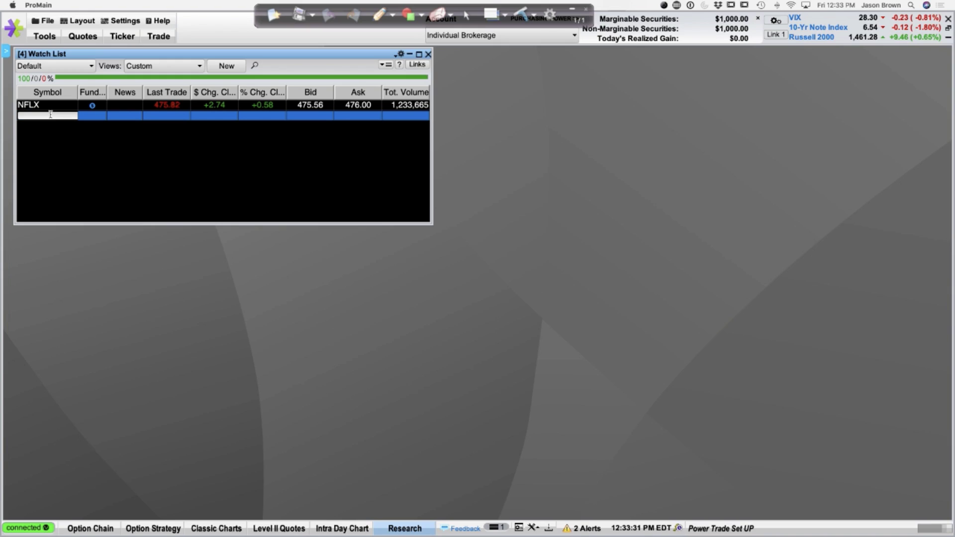
{"action": "type", "text": "AAPL"}
{"action": "key", "text": "Return"}
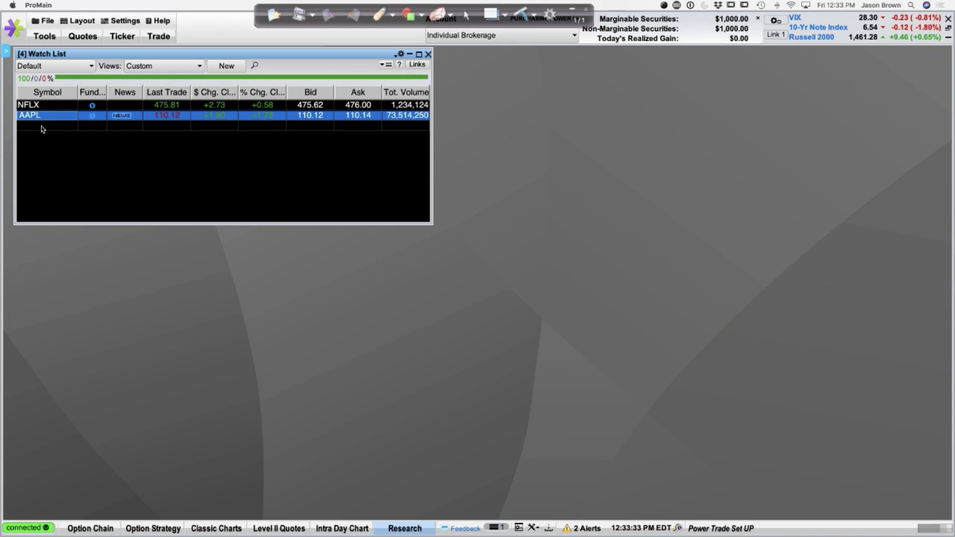
{"action": "left_click", "coordinate": [41, 126]}
{"action": "type", "text": "AMZN"}
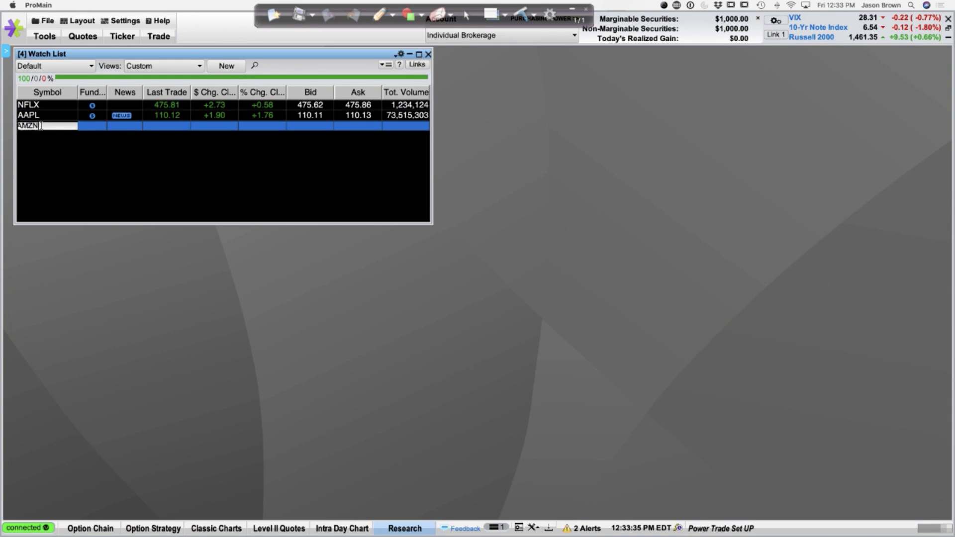
{"action": "key", "text": "Return"}
{"action": "left_click", "coordinate": [38, 137]}
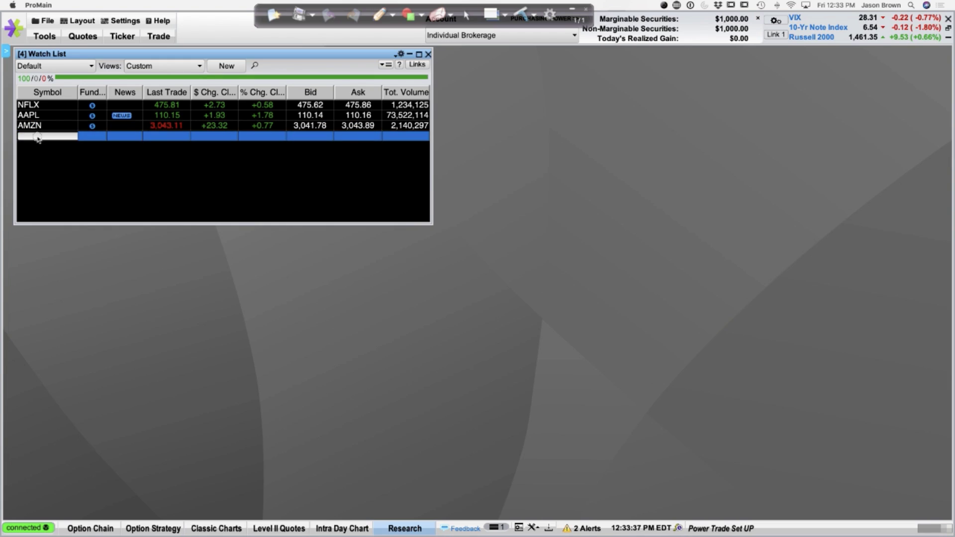
{"action": "type", "text": "TSLA"}
{"action": "key", "text": "Return"}
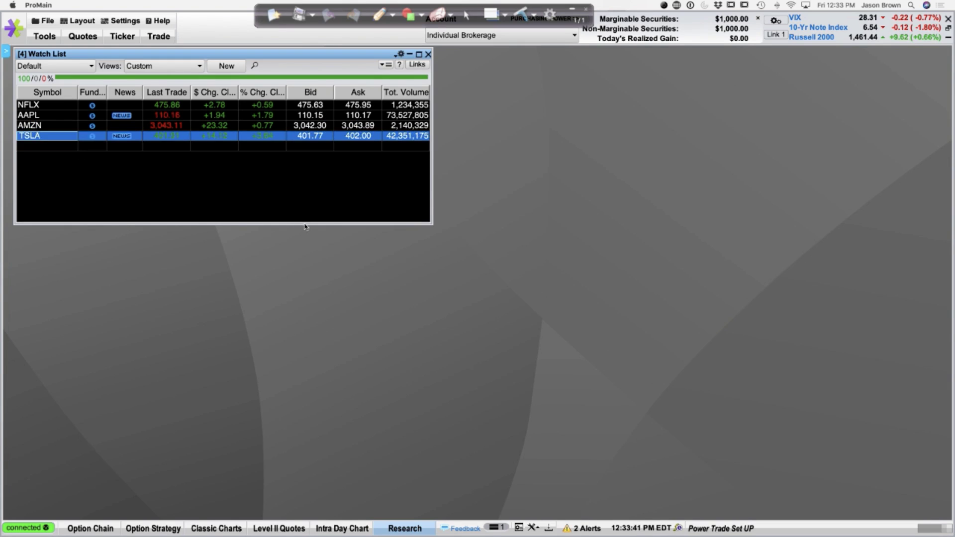
Shorten the Watch List window to fit its symbols, then add a News window and place it directly beneath
{"action": "left_click_drag", "start_coordinate": [304, 226], "coordinate": [313, 152]}
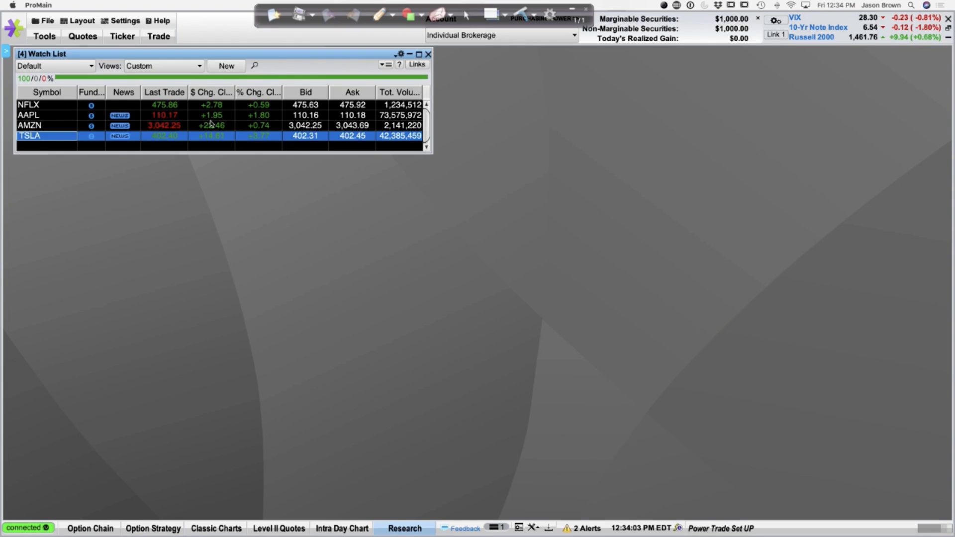
{"action": "left_click_drag", "start_coordinate": [234, 58], "coordinate": [232, 59]}
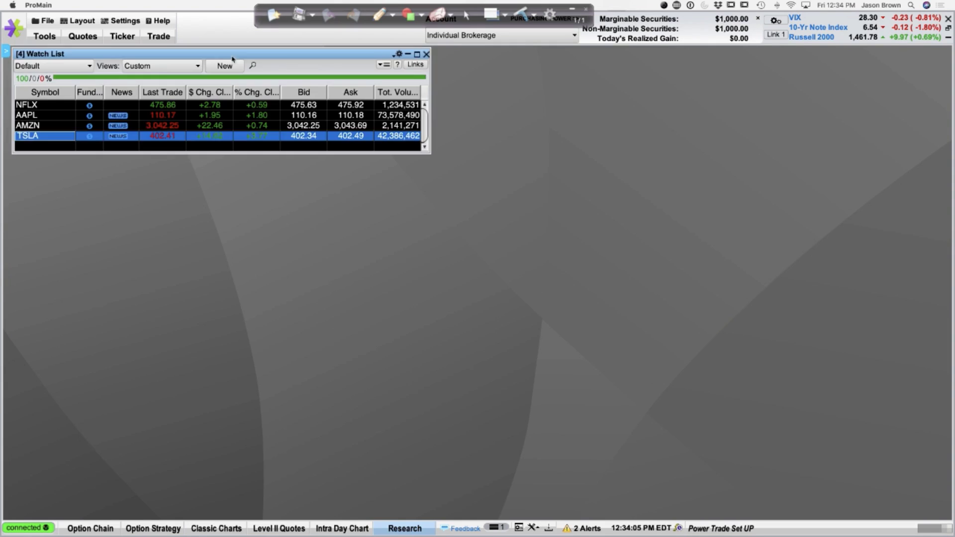
{"action": "left_click", "coordinate": [45, 37]}
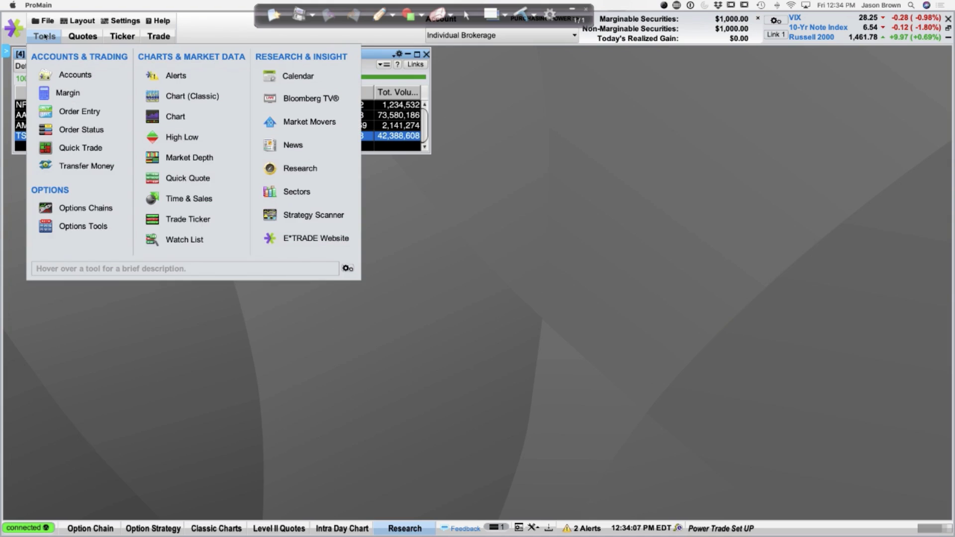
{"action": "left_click", "coordinate": [287, 149]}
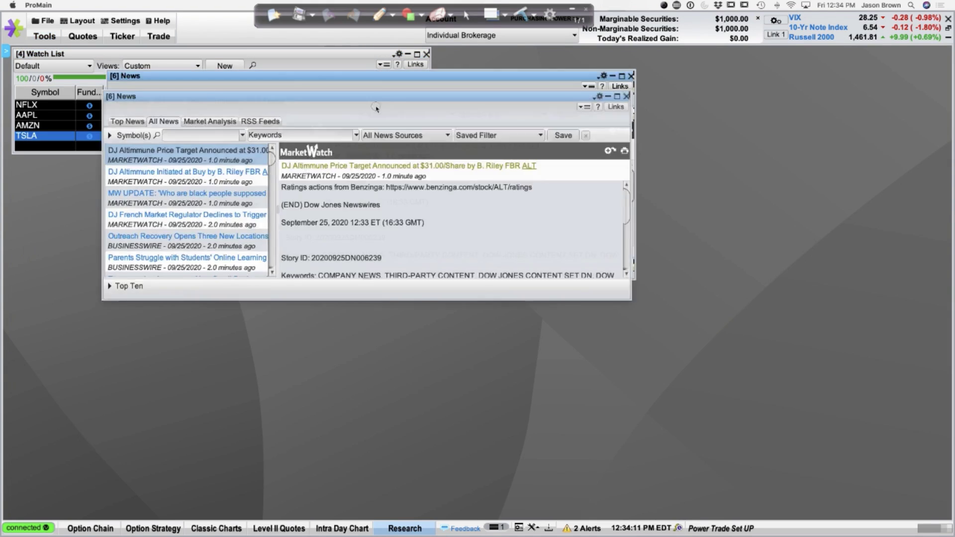
{"action": "left_click_drag", "start_coordinate": [385, 76], "coordinate": [286, 168]}
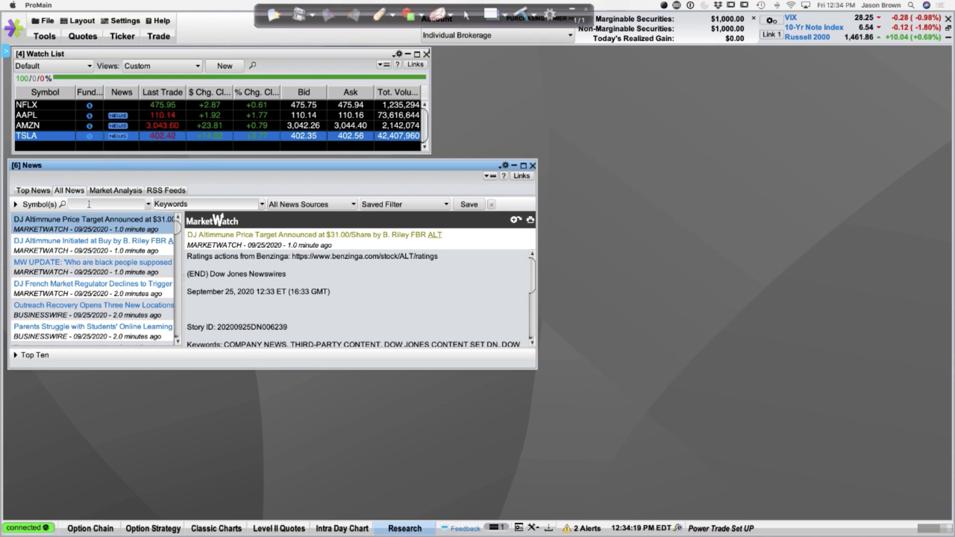
Filter the News window by the symbol AMZN and look through its headlines and the first article
{"action": "type", "text": "N"}
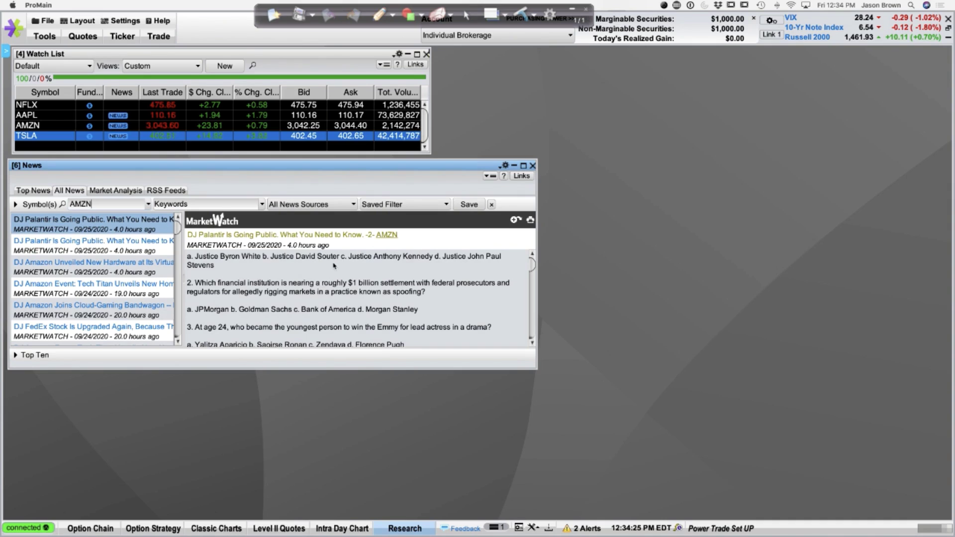
{"action": "scroll", "coordinate": [334, 266], "scroll_direction": "down", "scroll_amount": 3}
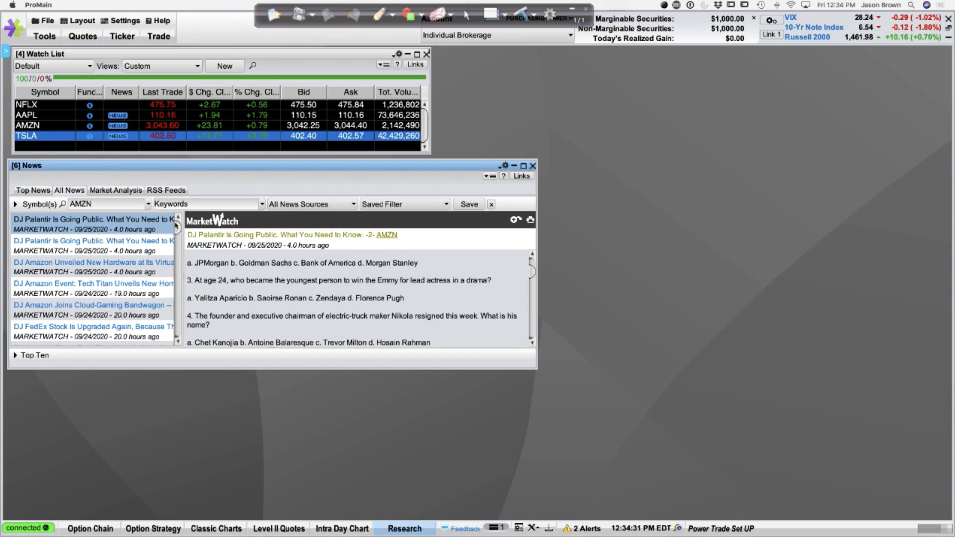
{"action": "mouse_move", "coordinate": [177, 225]}
{"action": "left_mouse_down"}
{"action": "mouse_move", "coordinate": [177, 311]}
{"action": "mouse_move", "coordinate": [177, 221]}
{"action": "left_mouse_up"}
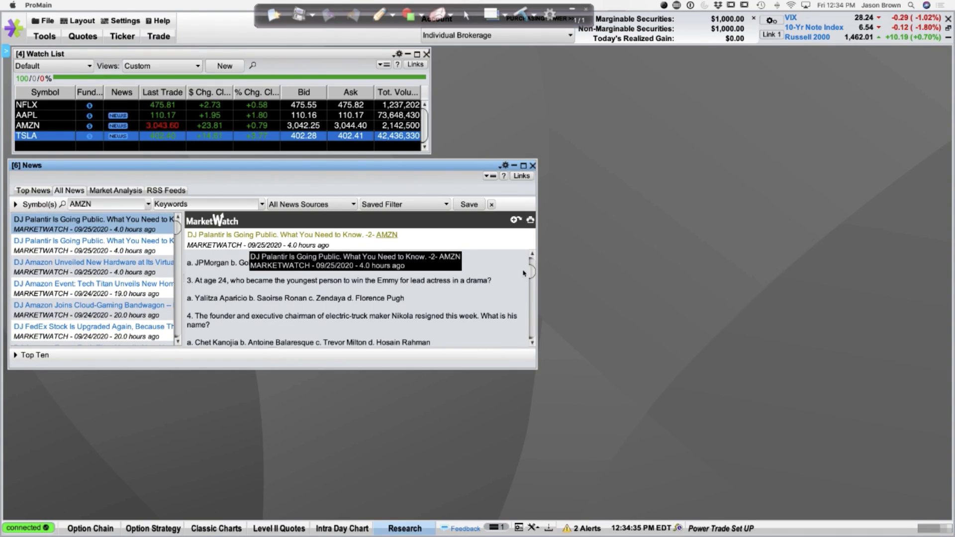
{"action": "mouse_move", "coordinate": [531, 271]}
{"action": "left_mouse_down"}
{"action": "mouse_move", "coordinate": [527, 332]}
{"action": "mouse_move", "coordinate": [524, 256]}
{"action": "left_mouse_up"}
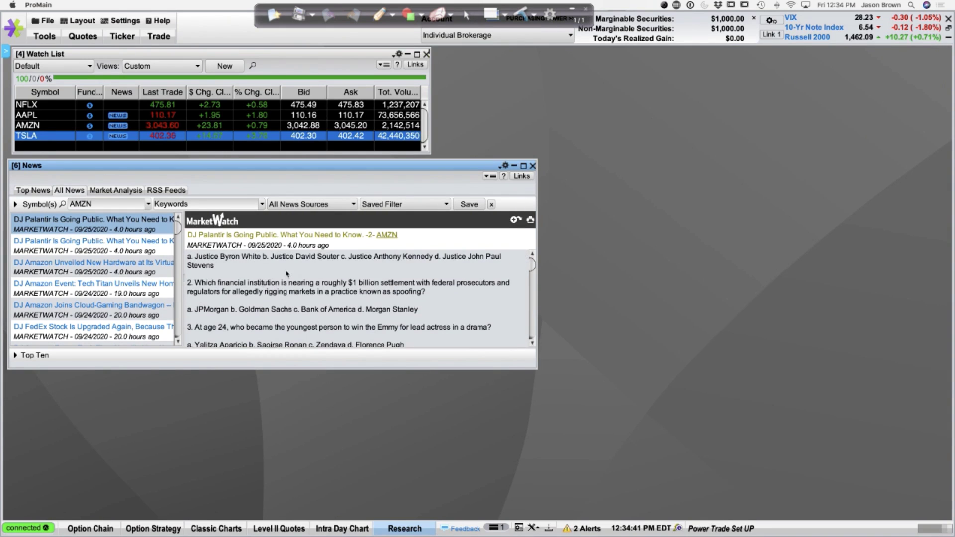
Expand the Top Ten section of the News window and show the news for the top symbol DRI
{"action": "left_click", "coordinate": [16, 355]}
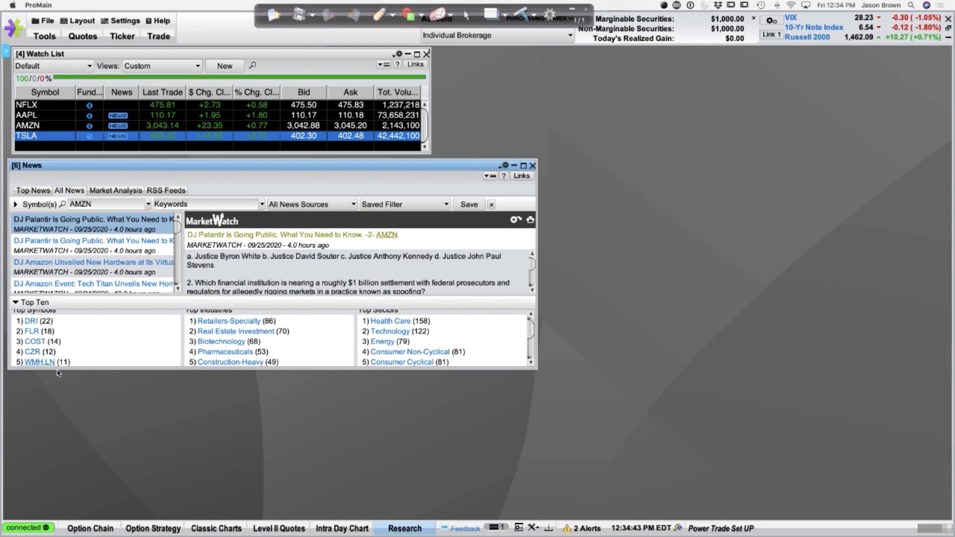
{"action": "scroll", "coordinate": [98, 352], "scroll_direction": "up", "scroll_amount": 1}
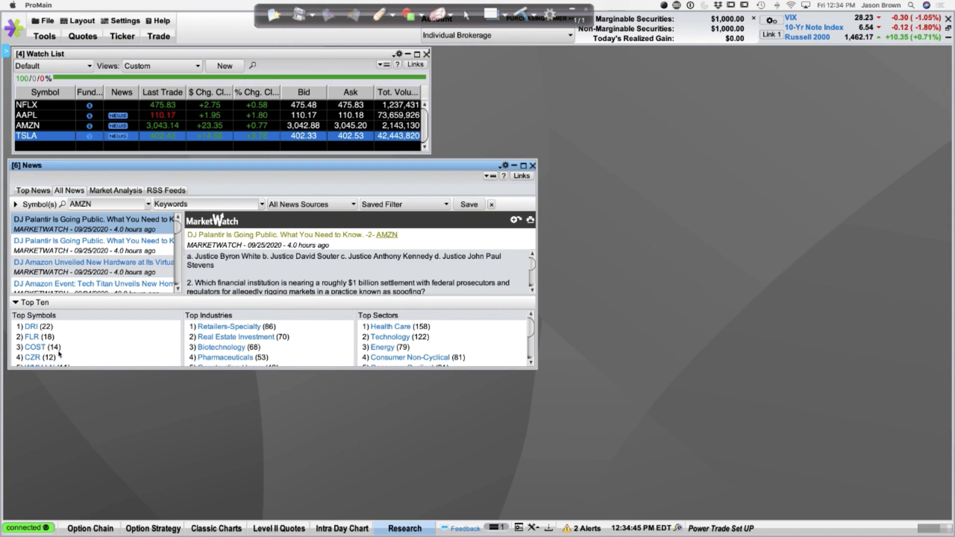
{"action": "left_click", "coordinate": [31, 327]}
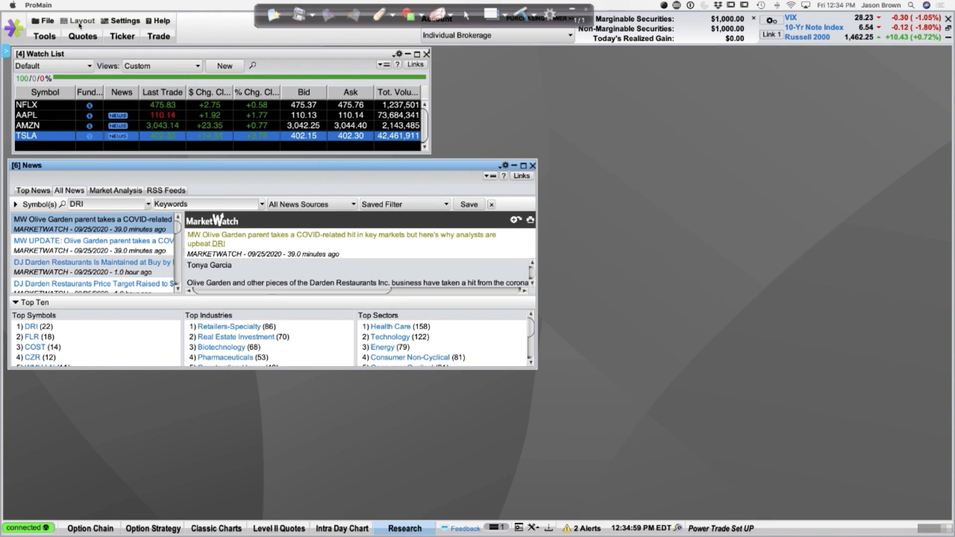
Add a Calendar window beside the Watch List and News windows, resizing News and Calendar so they do not overlap and the whole month fits
{"action": "left_click", "coordinate": [52, 37]}
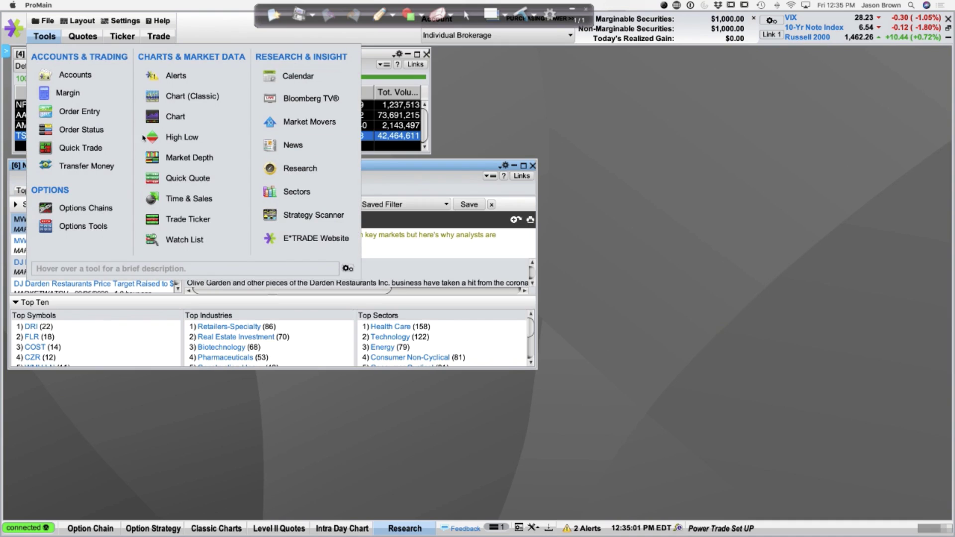
{"action": "left_click", "coordinate": [298, 76]}
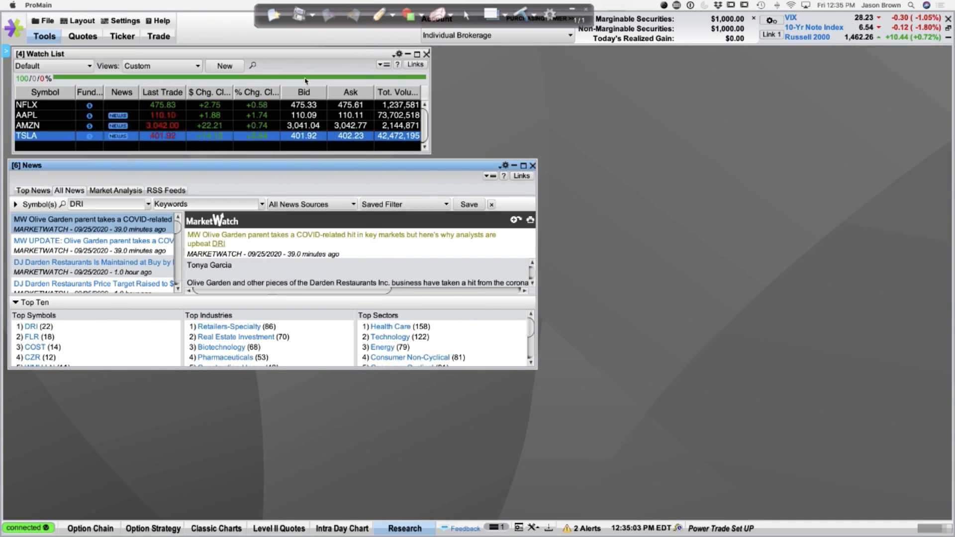
{"action": "left_click_drag", "start_coordinate": [345, 91], "coordinate": [686, 63]}
{"action": "left_click_drag", "start_coordinate": [685, 61], "coordinate": [683, 60]}
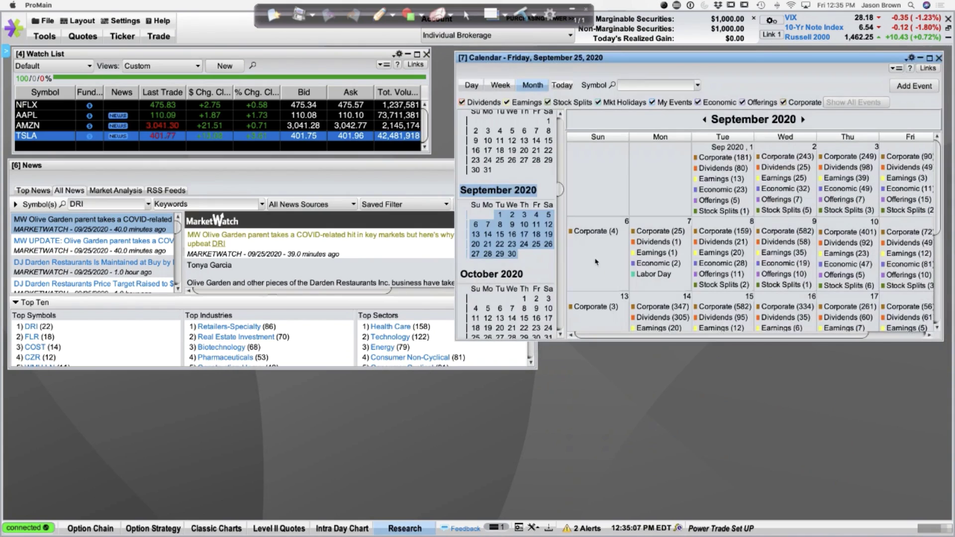
{"action": "left_click_drag", "start_coordinate": [535, 369], "coordinate": [449, 369]}
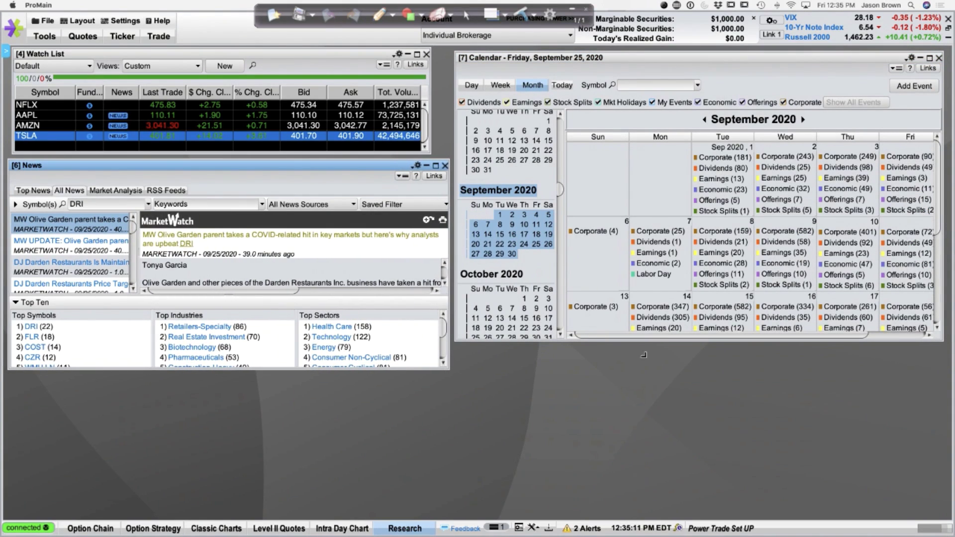
{"action": "left_click_drag", "start_coordinate": [943, 344], "coordinate": [949, 514]}
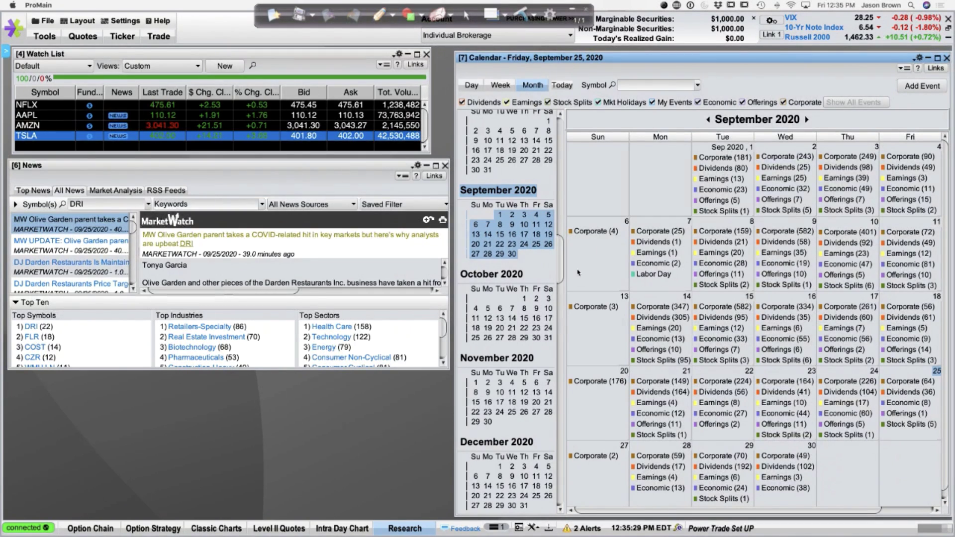
Review the Calendar's Earnings list for September 9, 2020 and its Dividends list for September 30, 2020, closing each list after viewing
{"action": "mouse_move", "coordinate": [91, 117]}
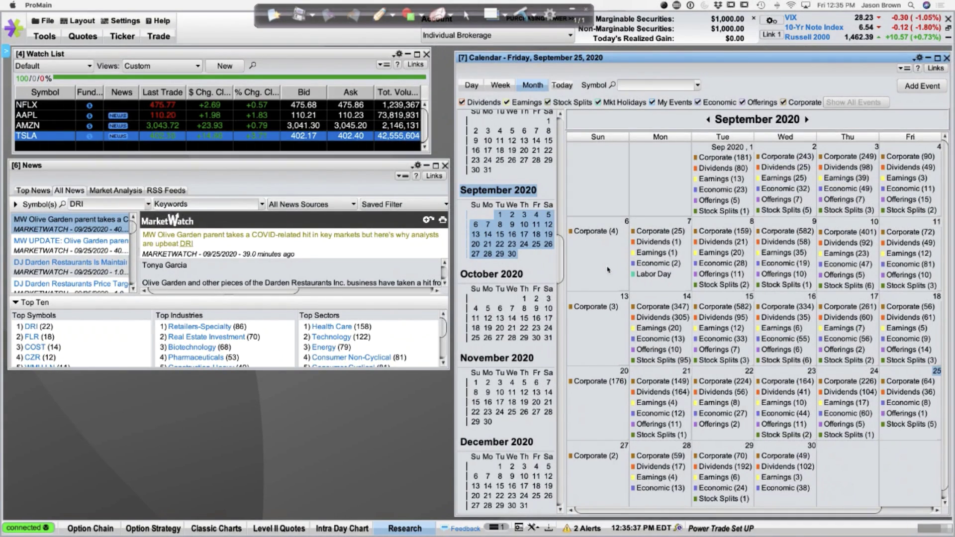
{"action": "left_click", "coordinate": [785, 254]}
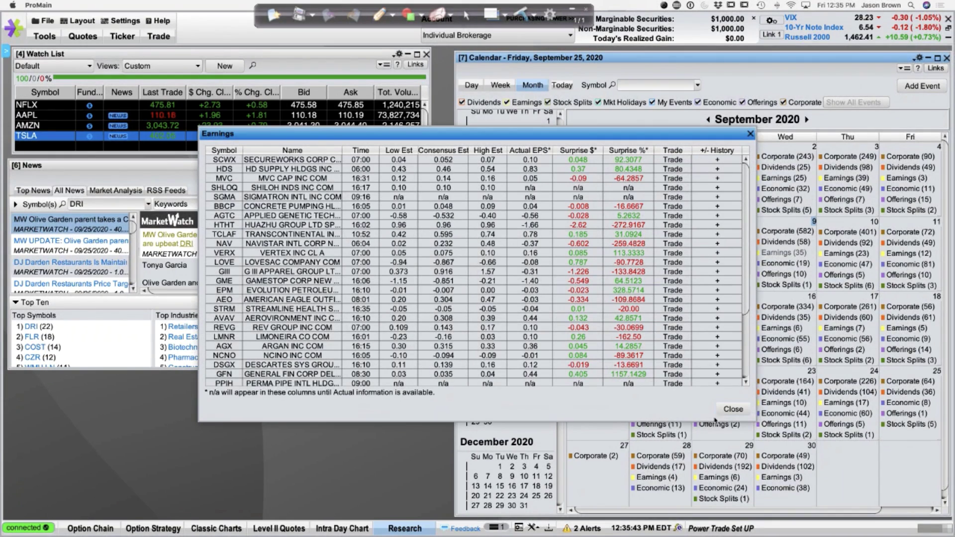
{"action": "left_click", "coordinate": [727, 412]}
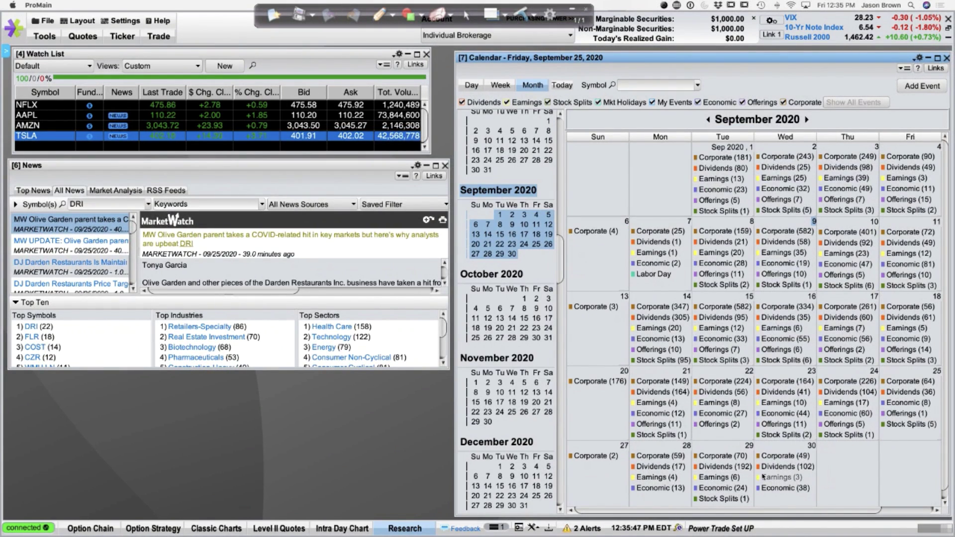
{"action": "left_click", "coordinate": [780, 467]}
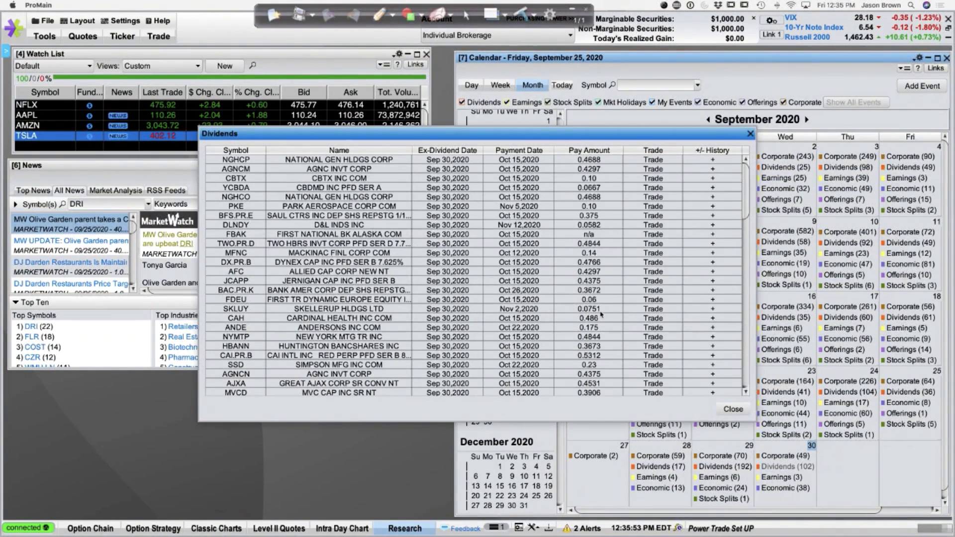
{"action": "left_click", "coordinate": [750, 134]}
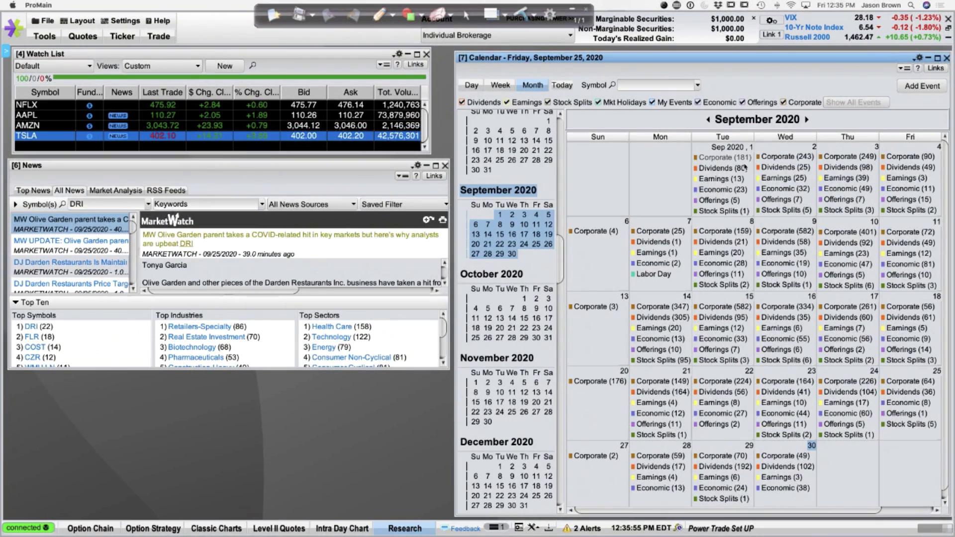